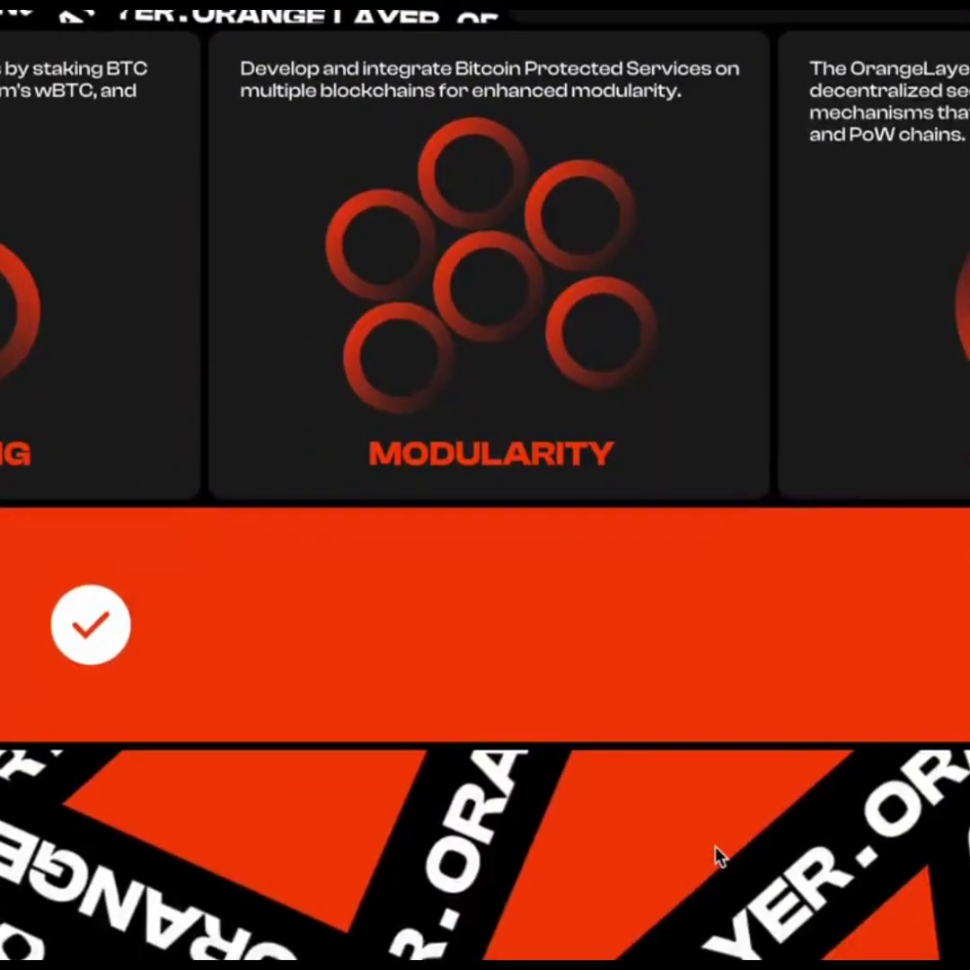
Connect the MetaMask wallet with its first account and approve switching to Holesky.
scroll(716, 855, up, 3)
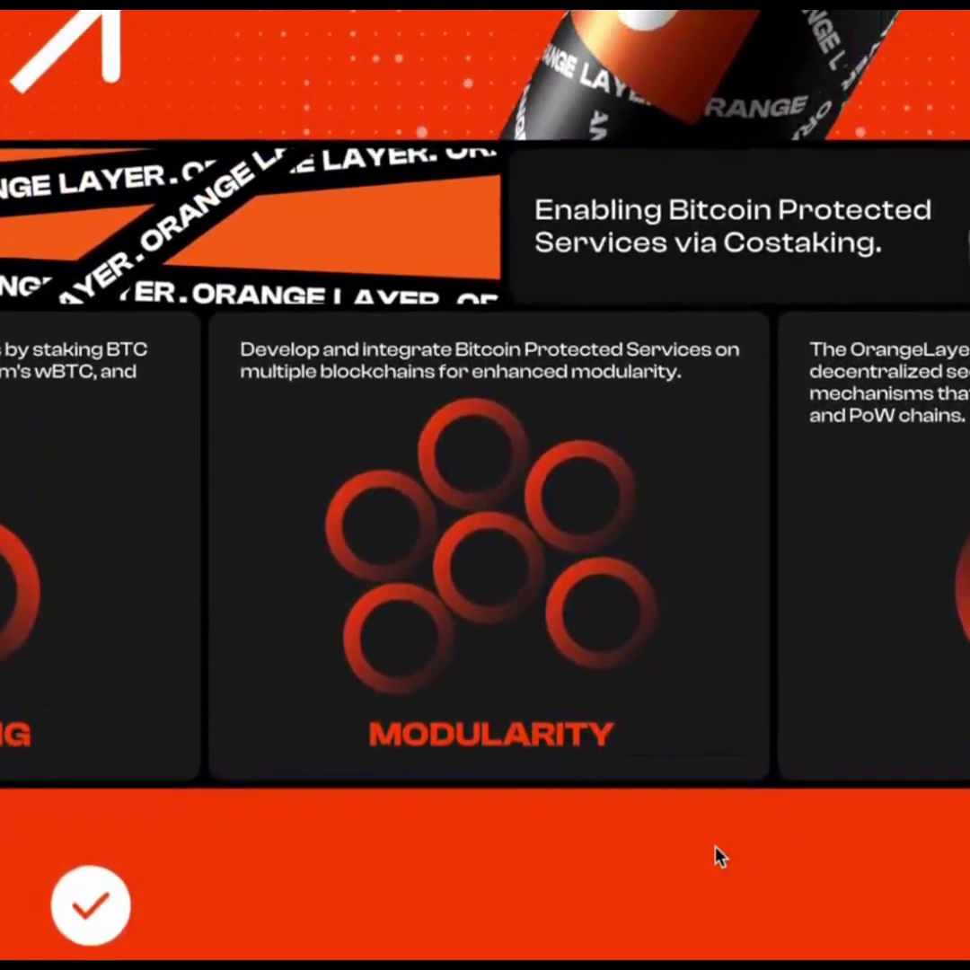
scroll(716, 856, up, 1)
scroll(717, 856, up, 7)
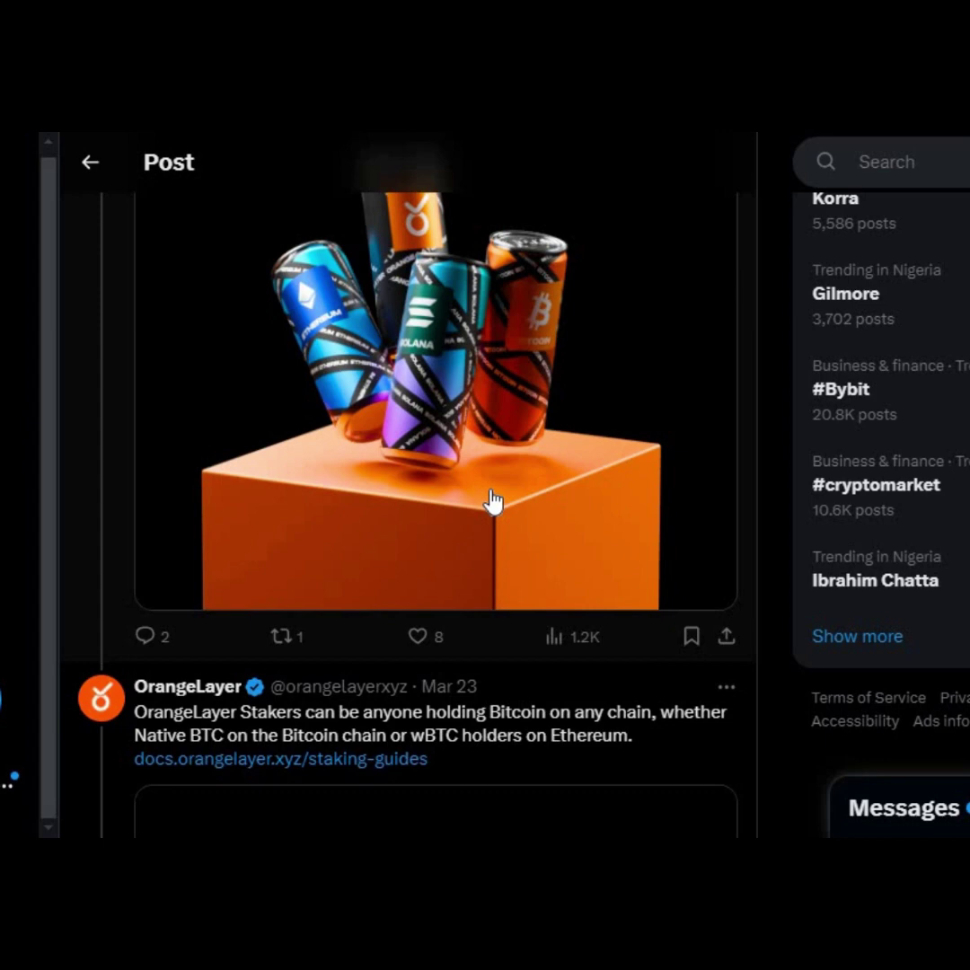
scroll(492, 501, down, 6)
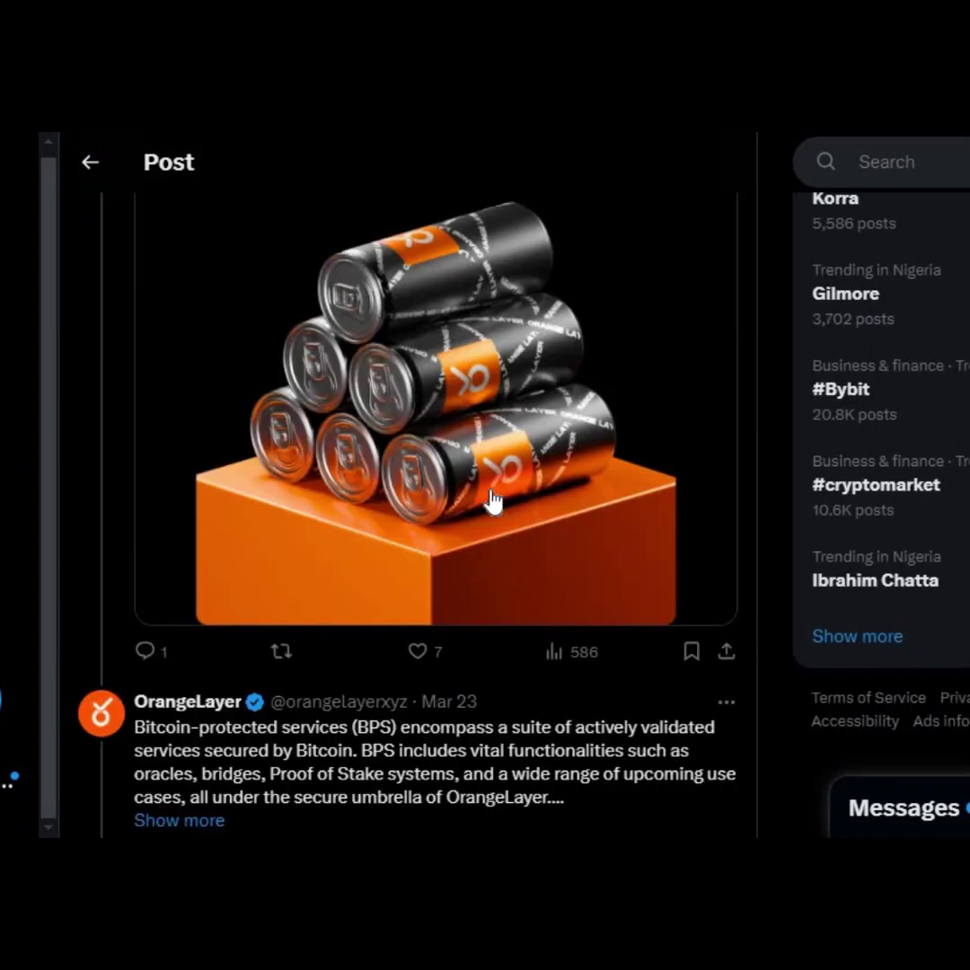
scroll(492, 501, up, 12)
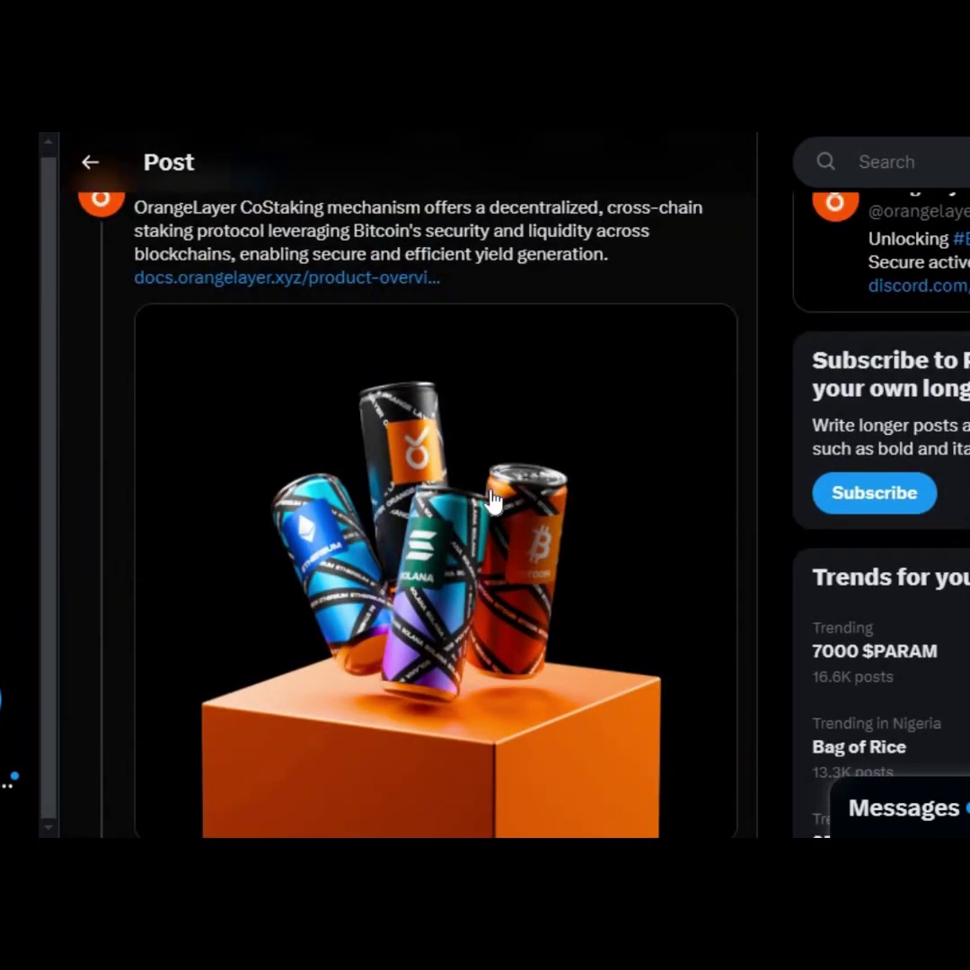
scroll(491, 501, up, 10)
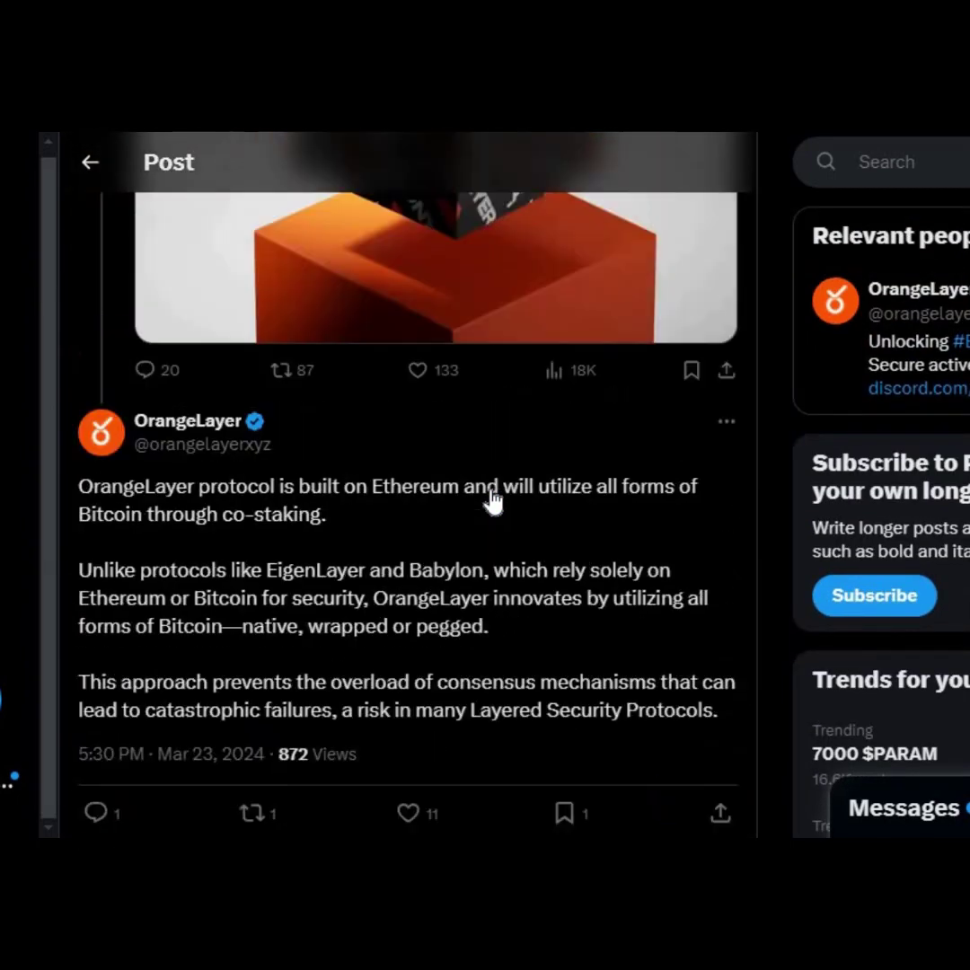
scroll(297, 449, down, 10)
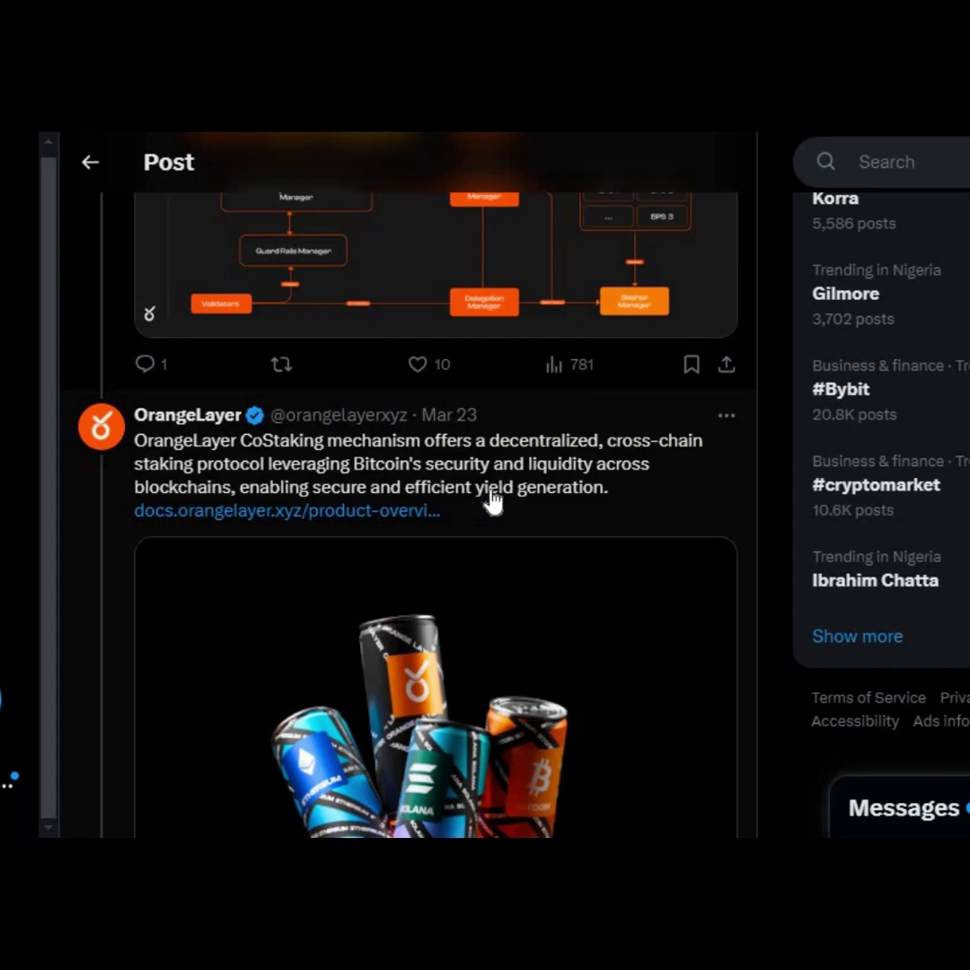
scroll(492, 501, down, 1)
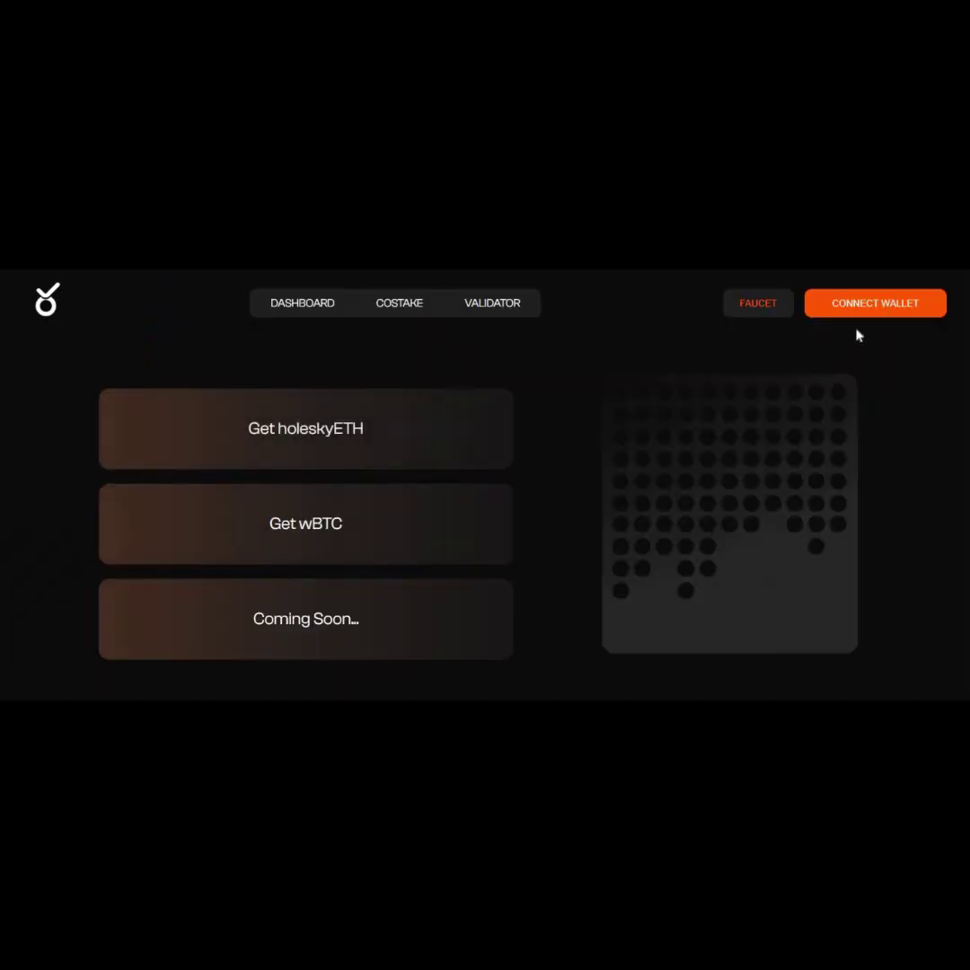
click(851, 313)
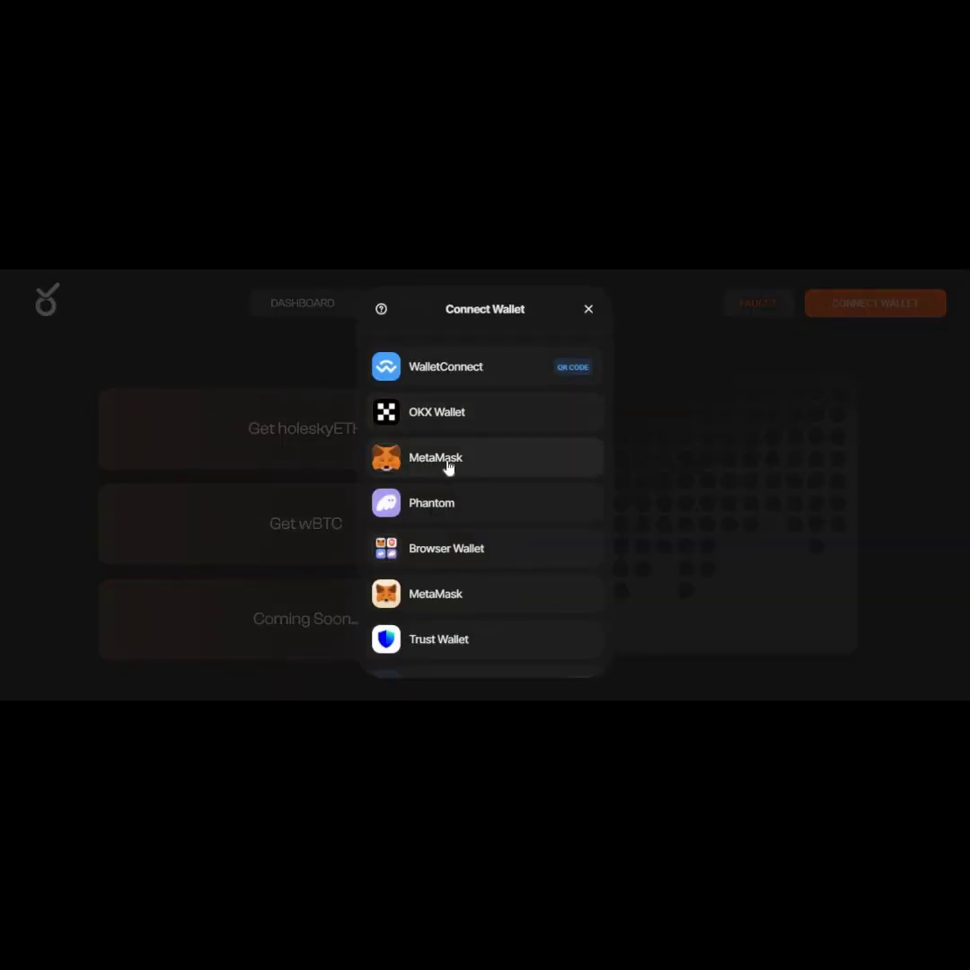
click(482, 468)
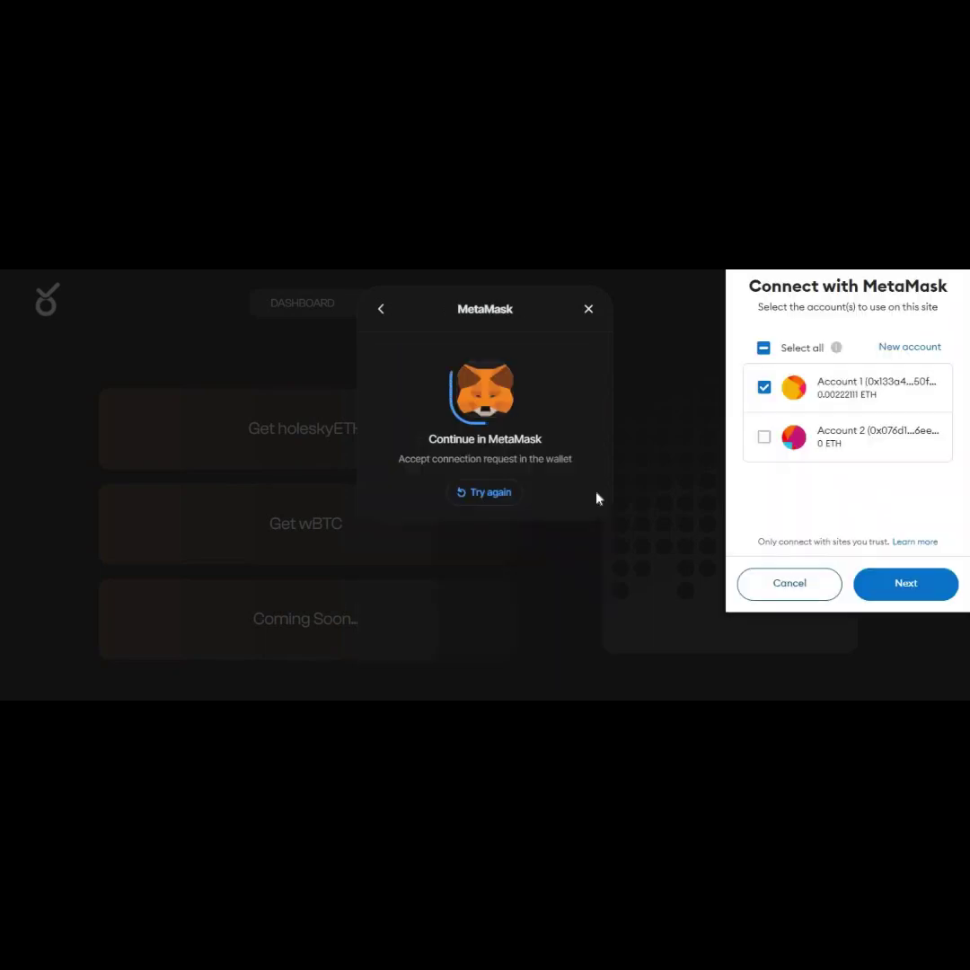
click(906, 583)
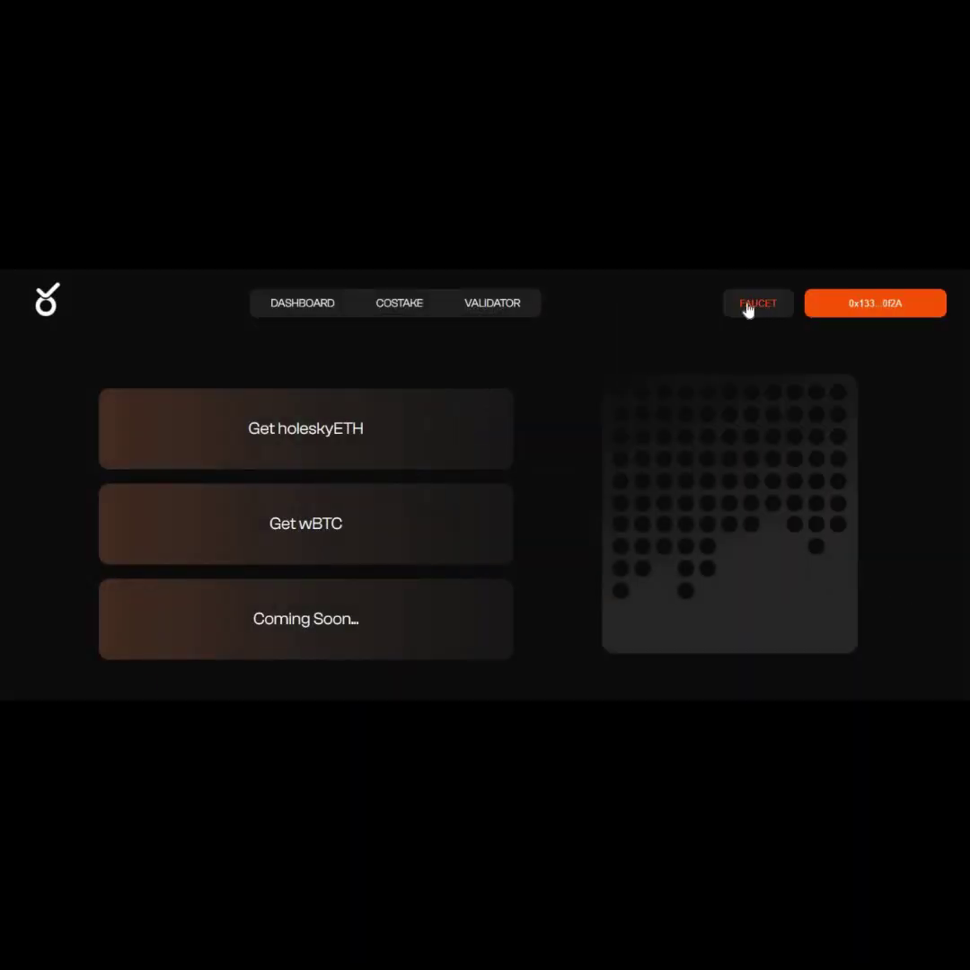
Claim holeskyETH and then wBTC from the faucet, confirming the wBTC request in MetaMask.
click(300, 439)
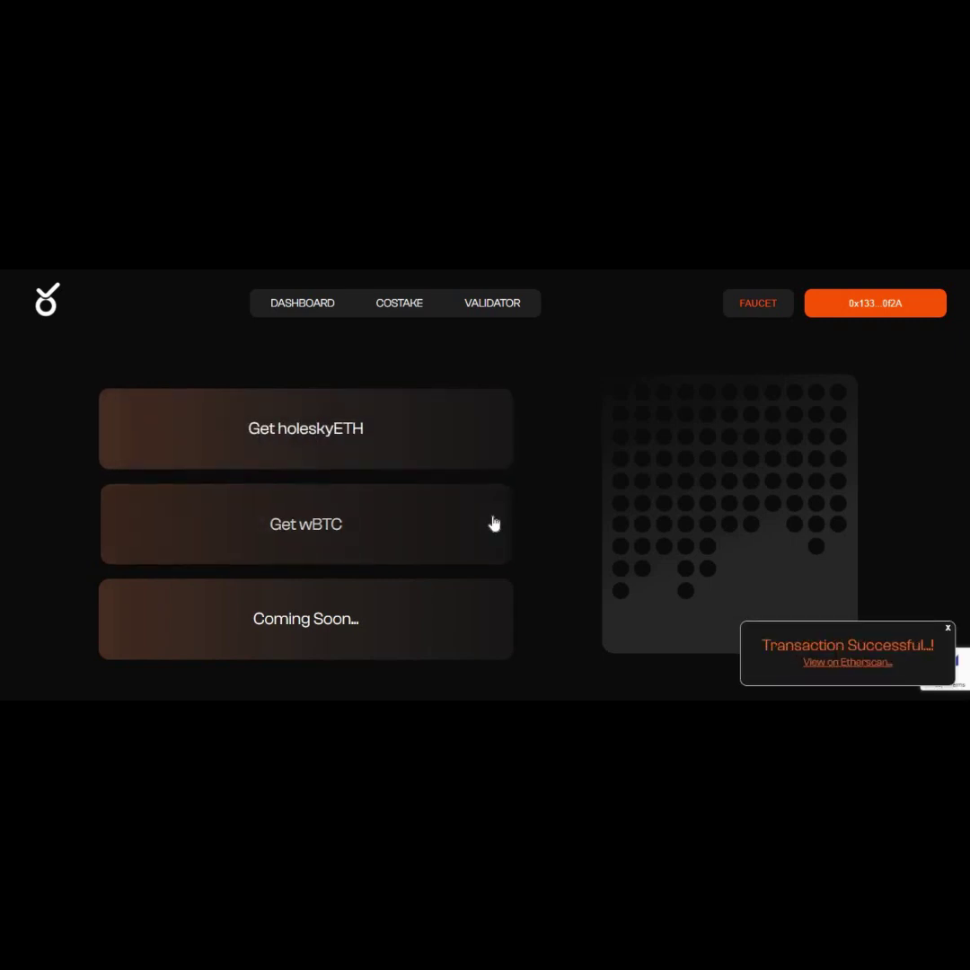
click(945, 627)
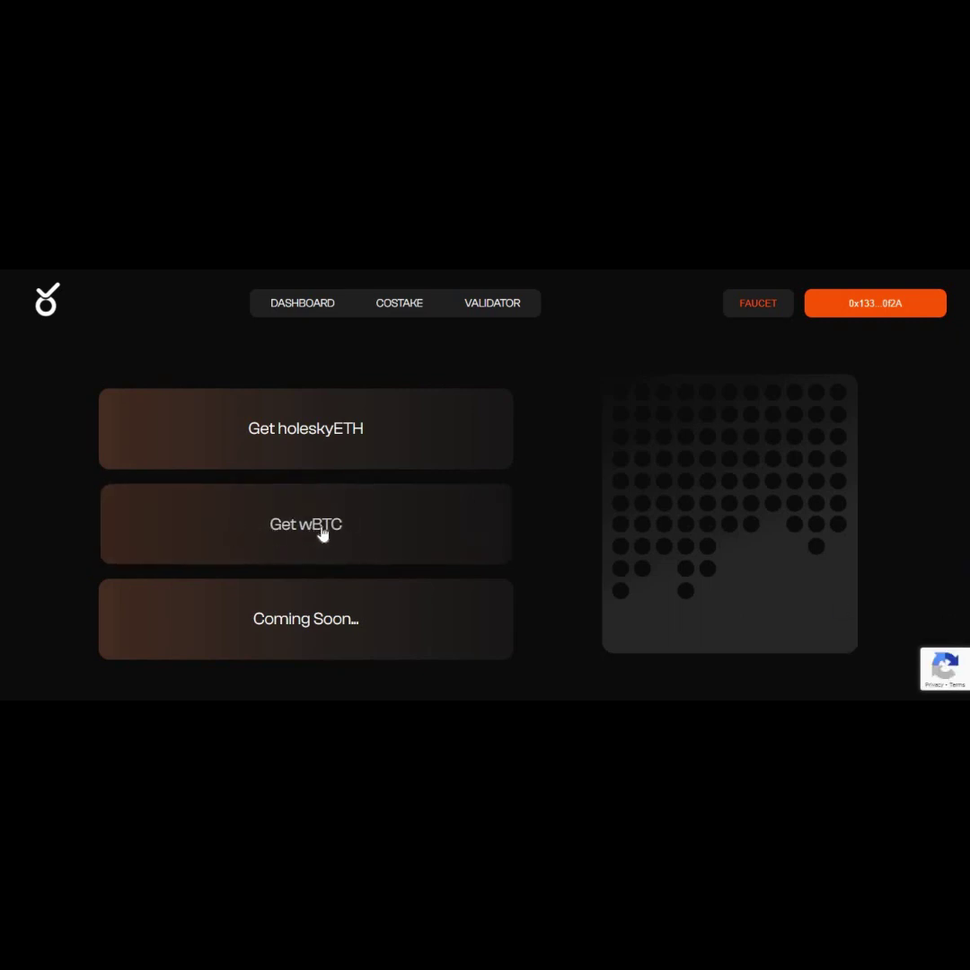
click(313, 535)
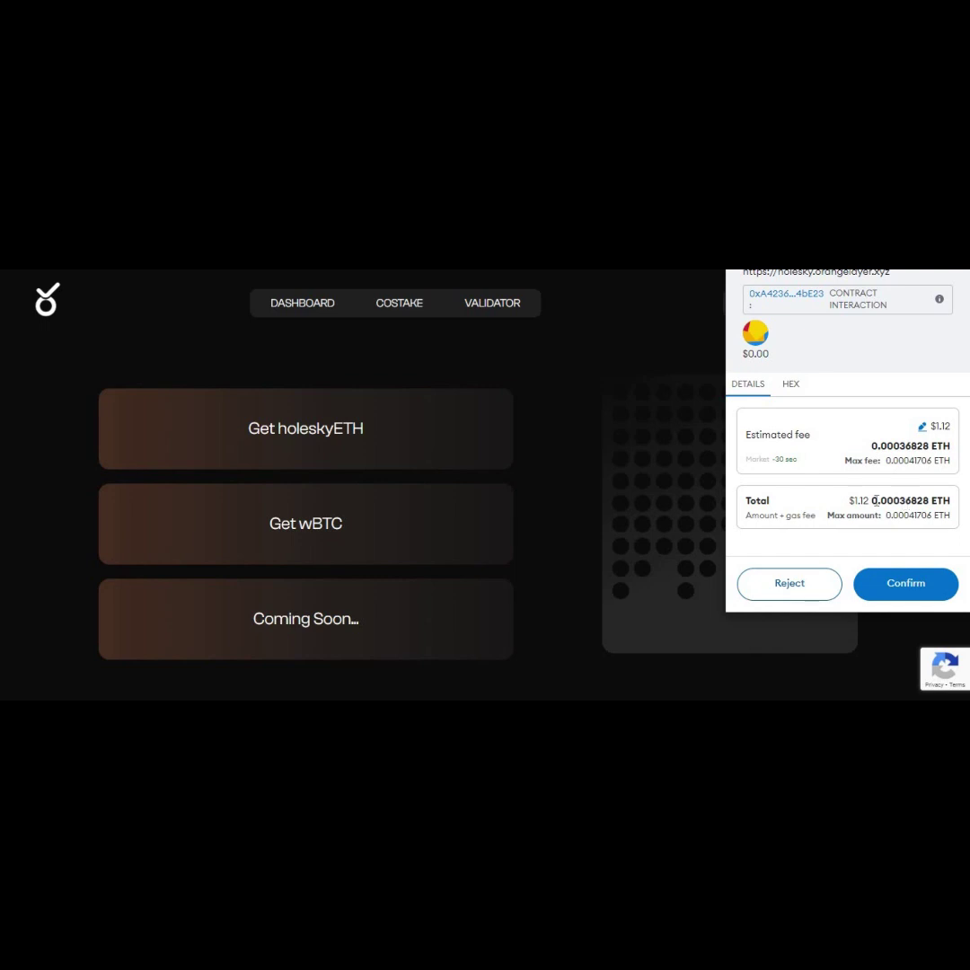
click(909, 584)
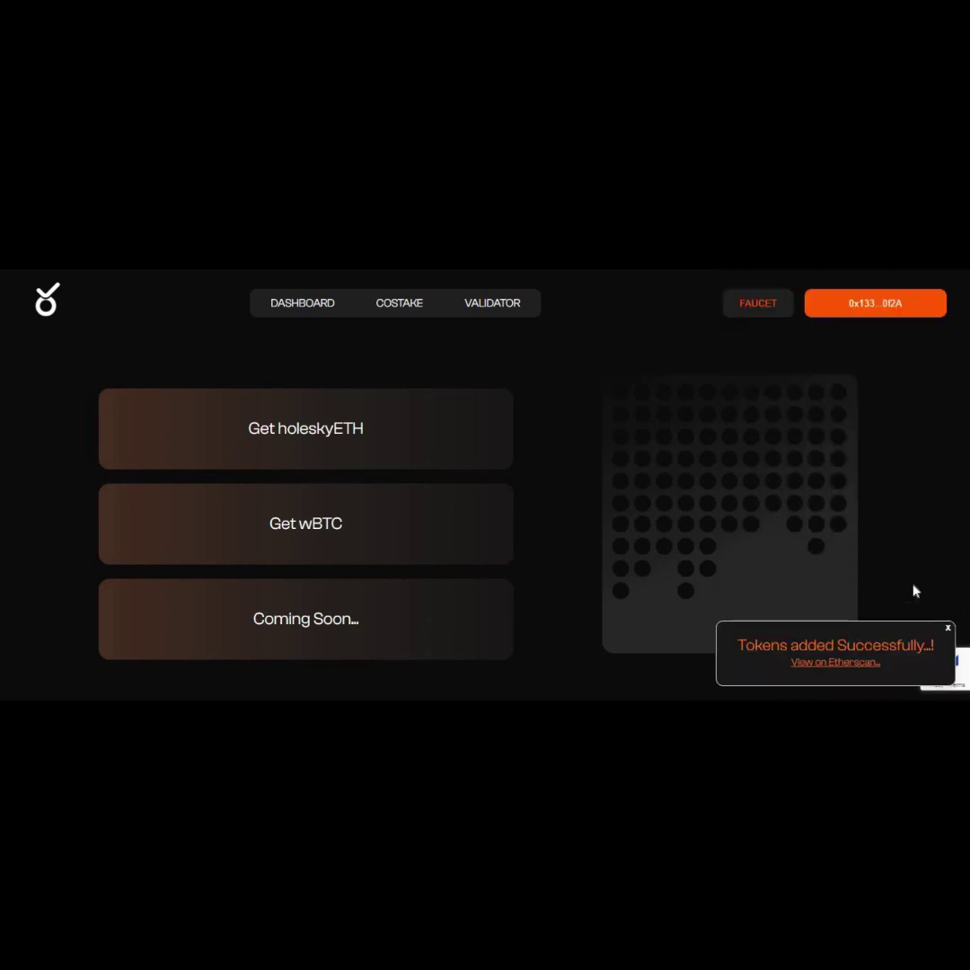
Costake 0.2 wBTC, approving wBTC spending and confirming the deposit in MetaMask.
click(413, 305)
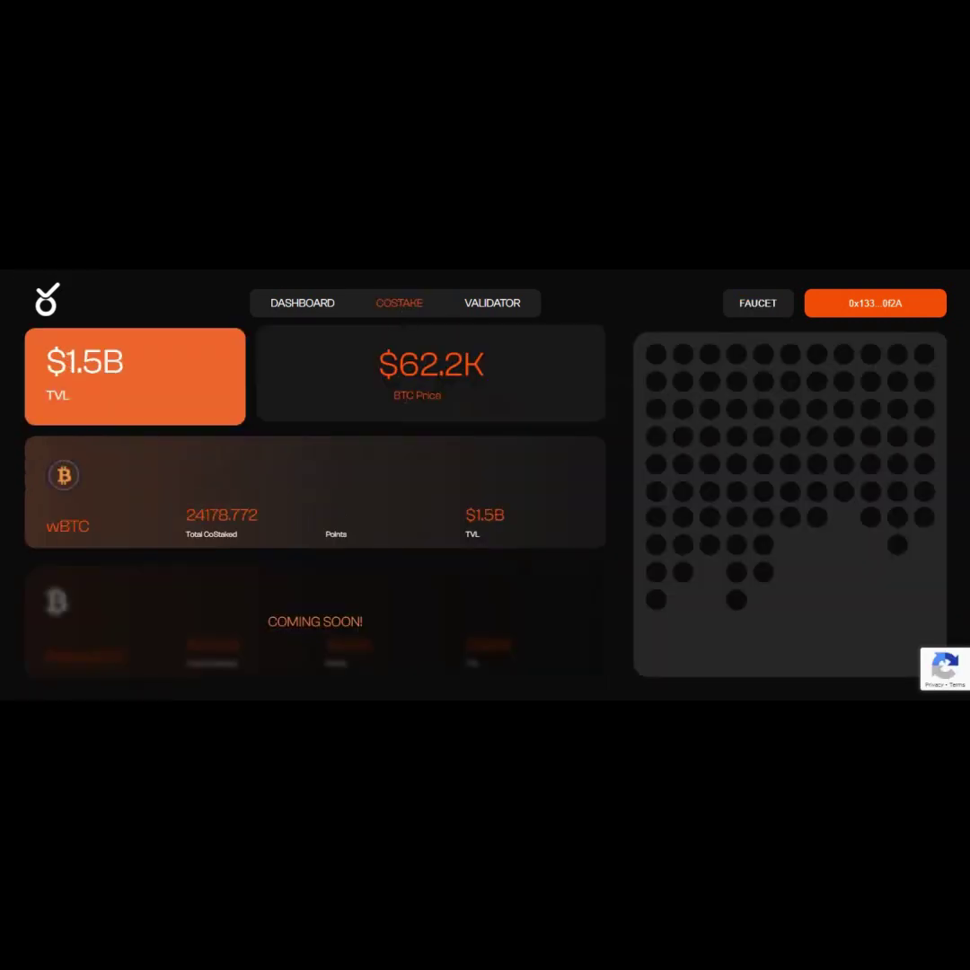
click(260, 491)
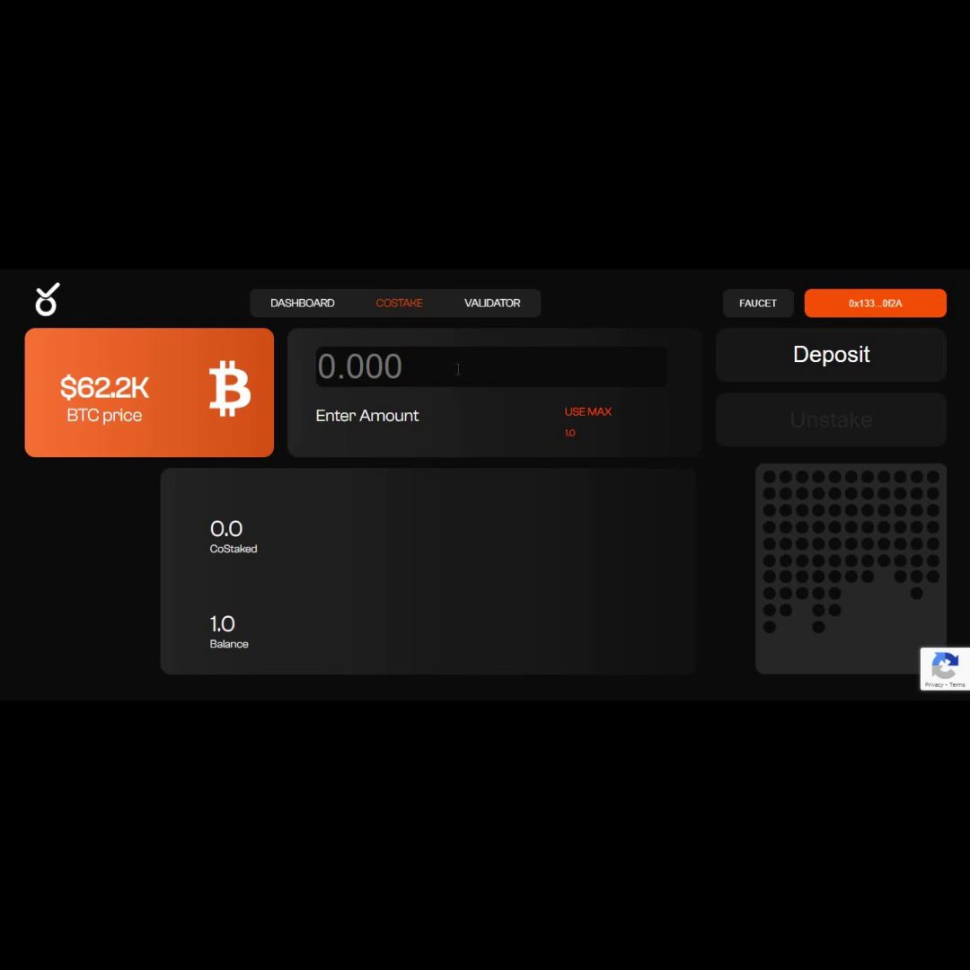
text(0)
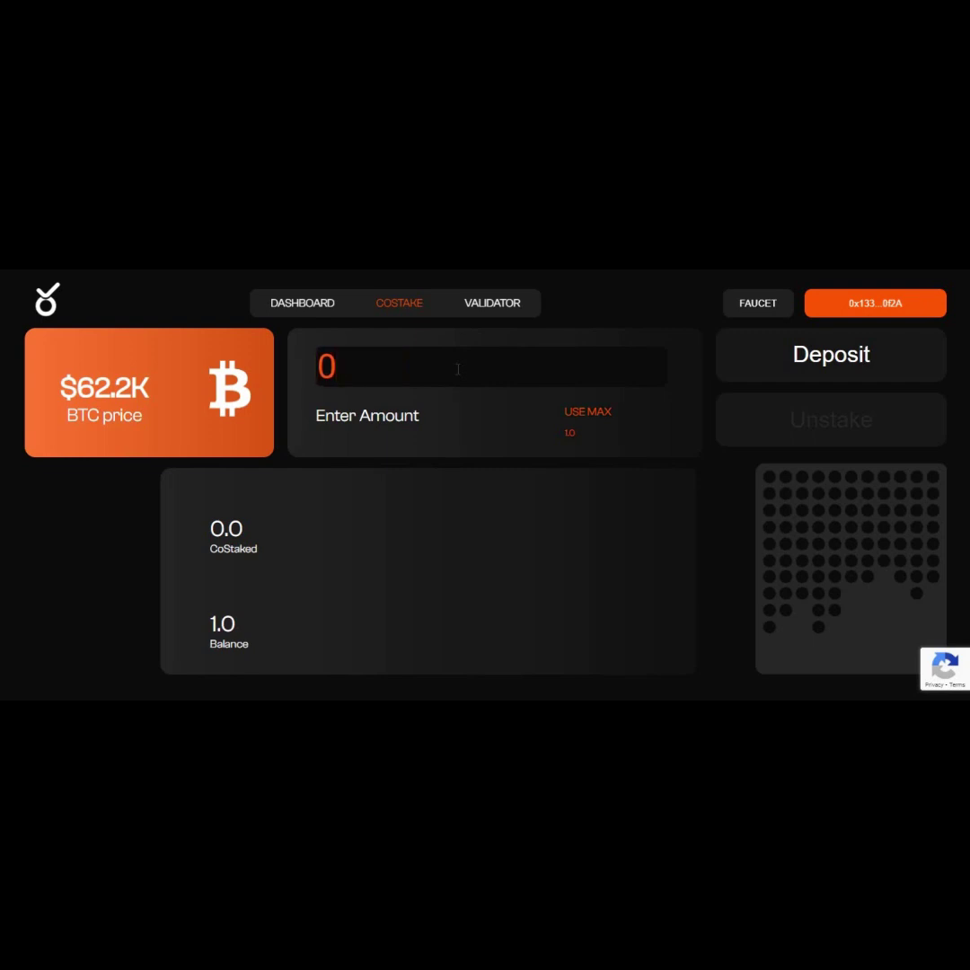
text(.2)
click(853, 359)
click(895, 586)
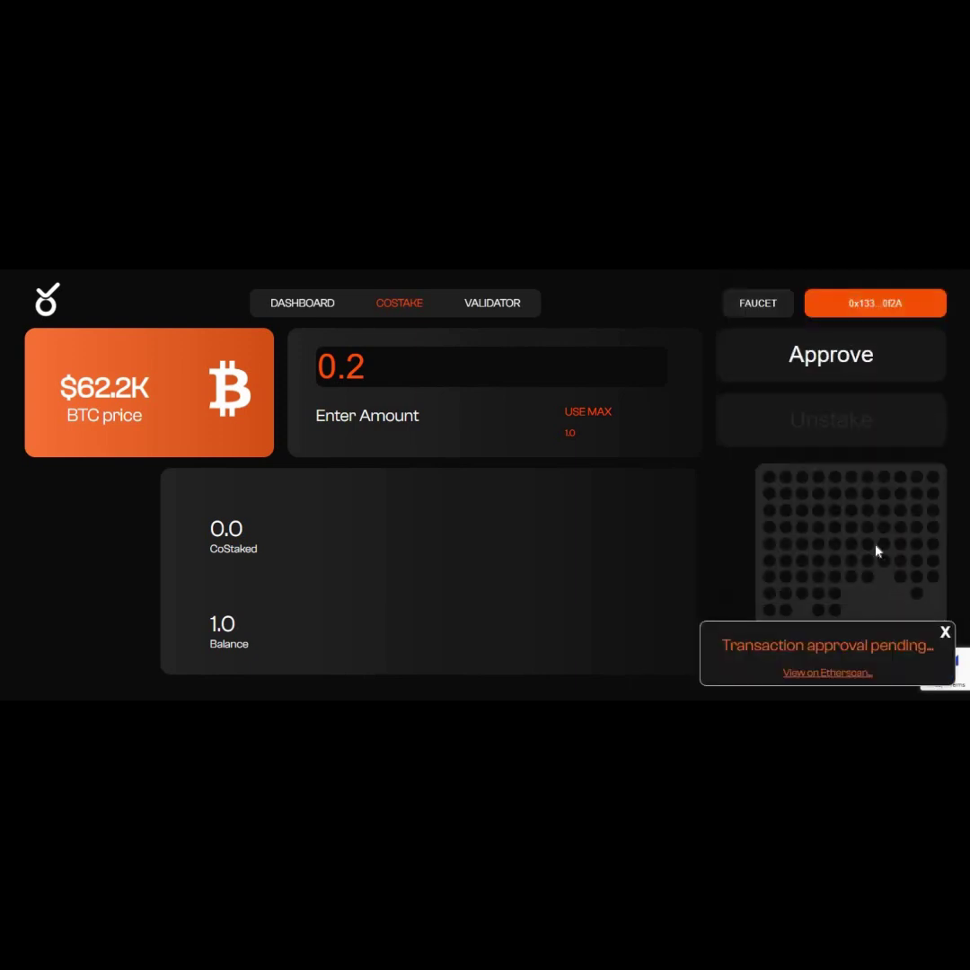
click(898, 582)
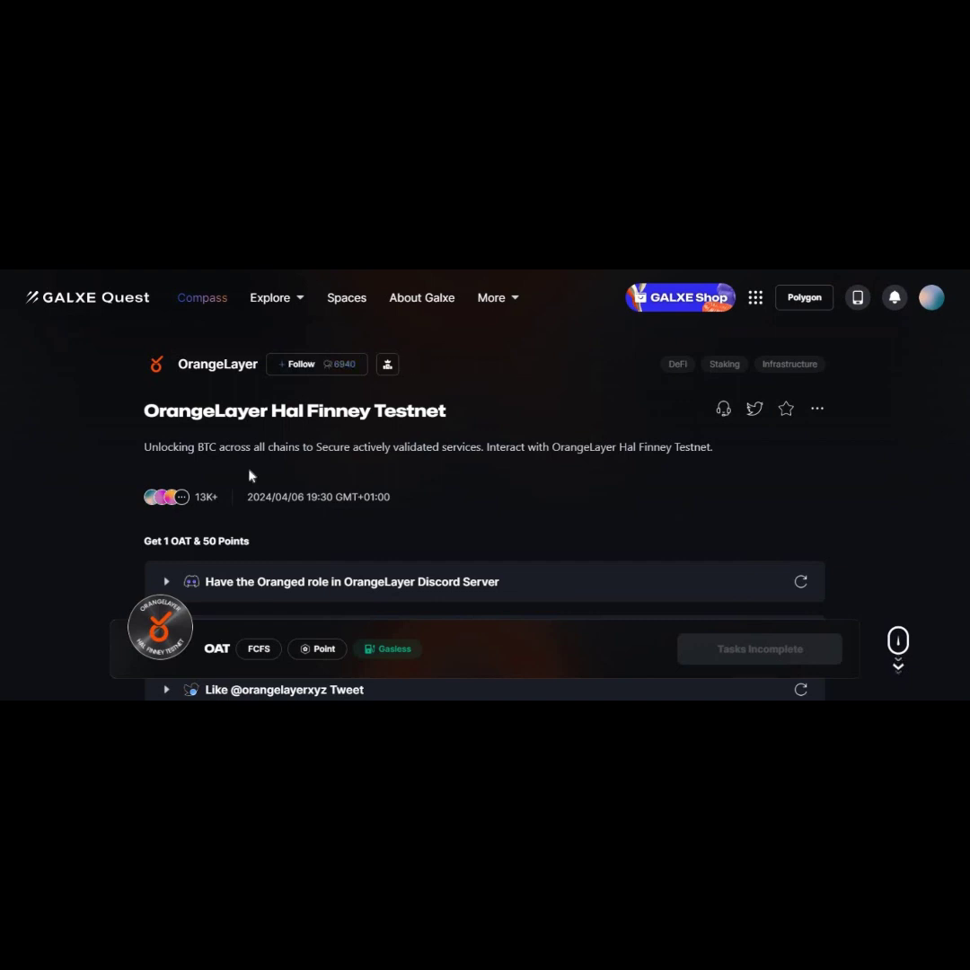
scroll(492, 428, down, 3)
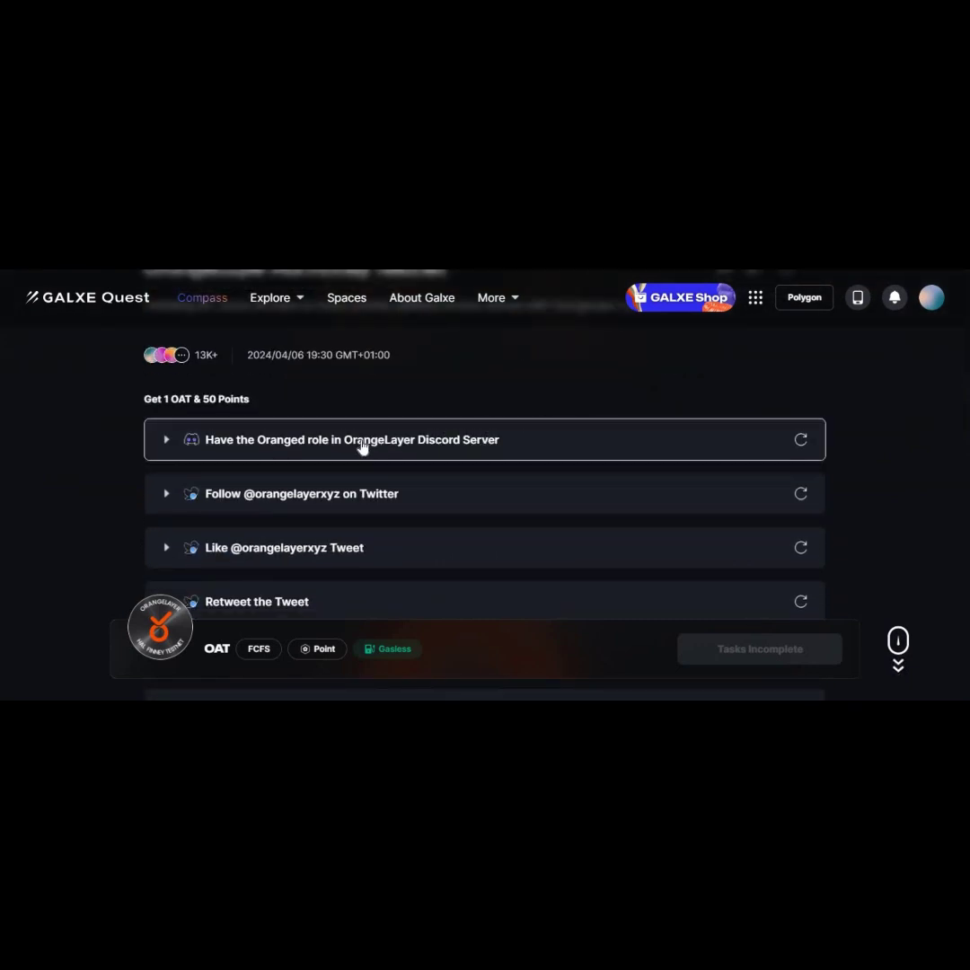
click(184, 496)
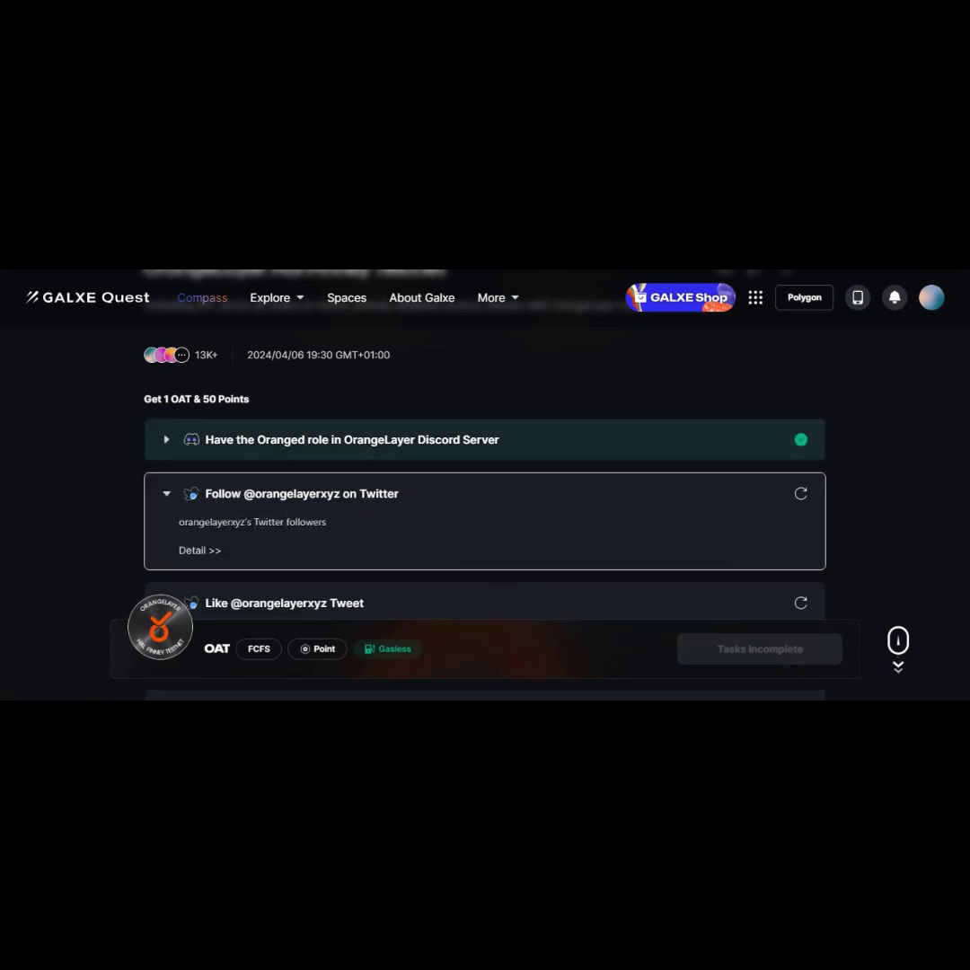
click(291, 499)
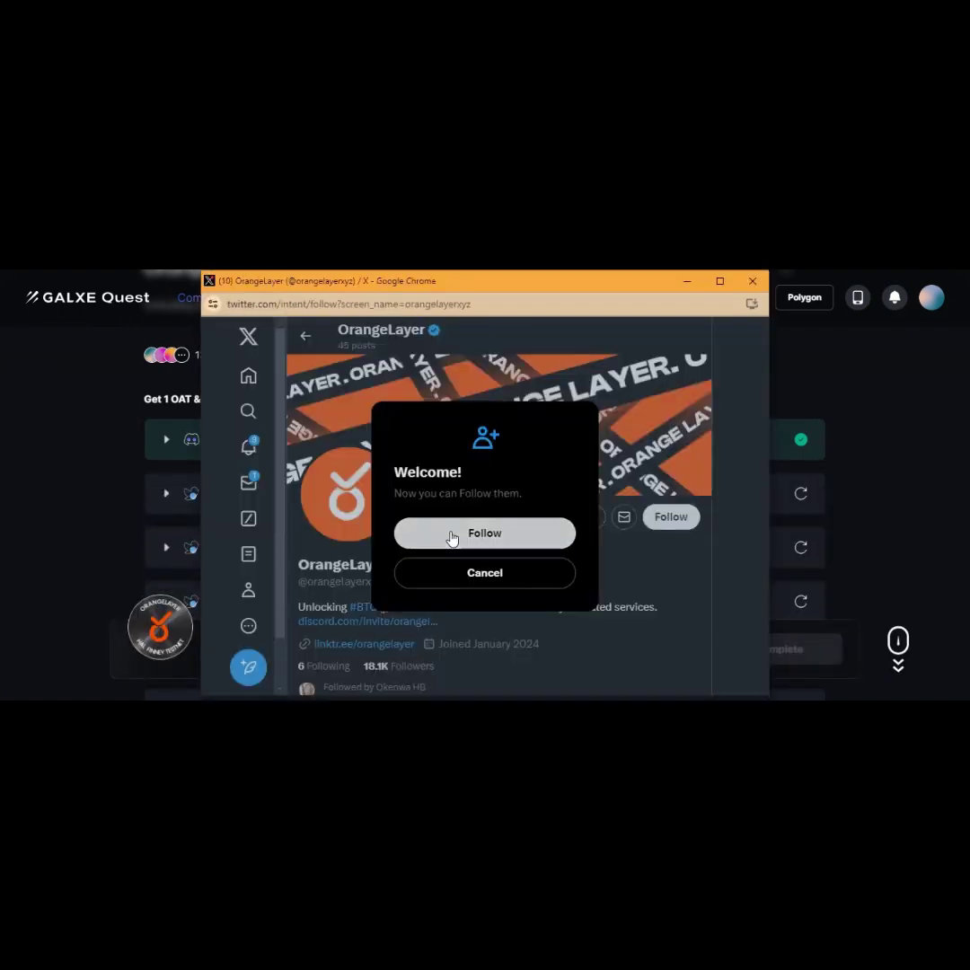
click(451, 532)
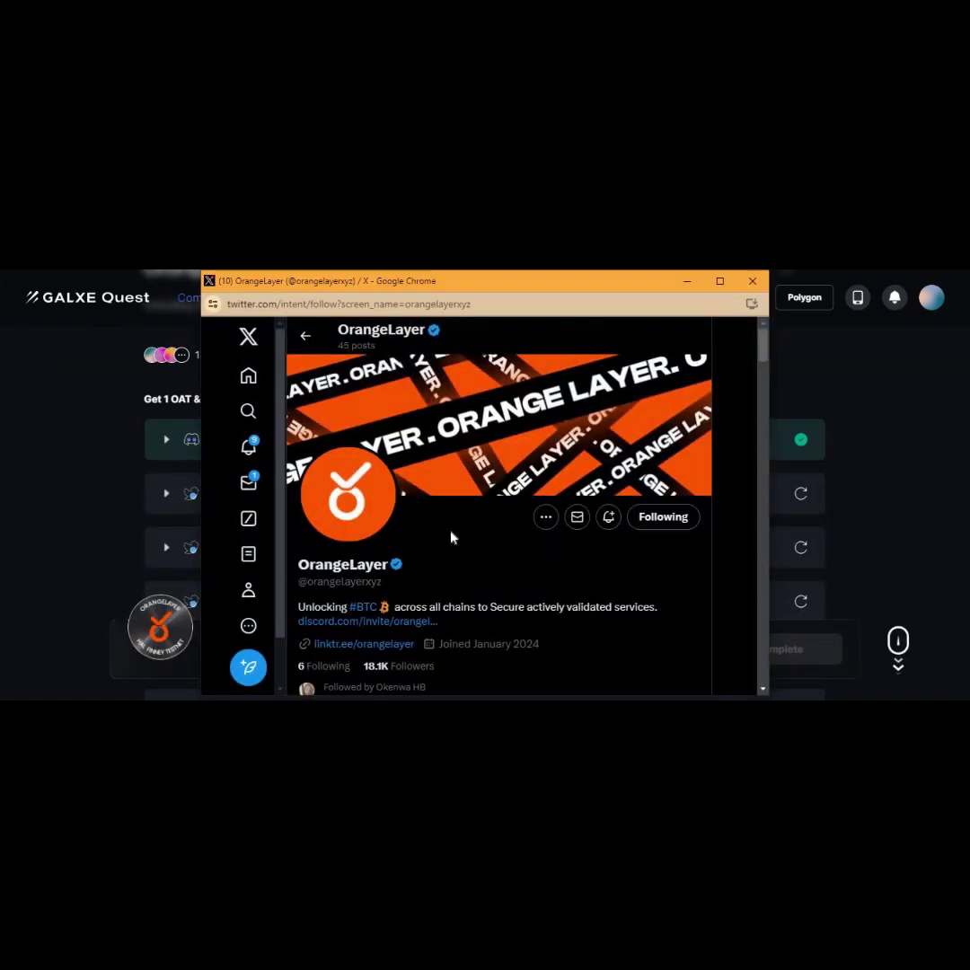
click(752, 281)
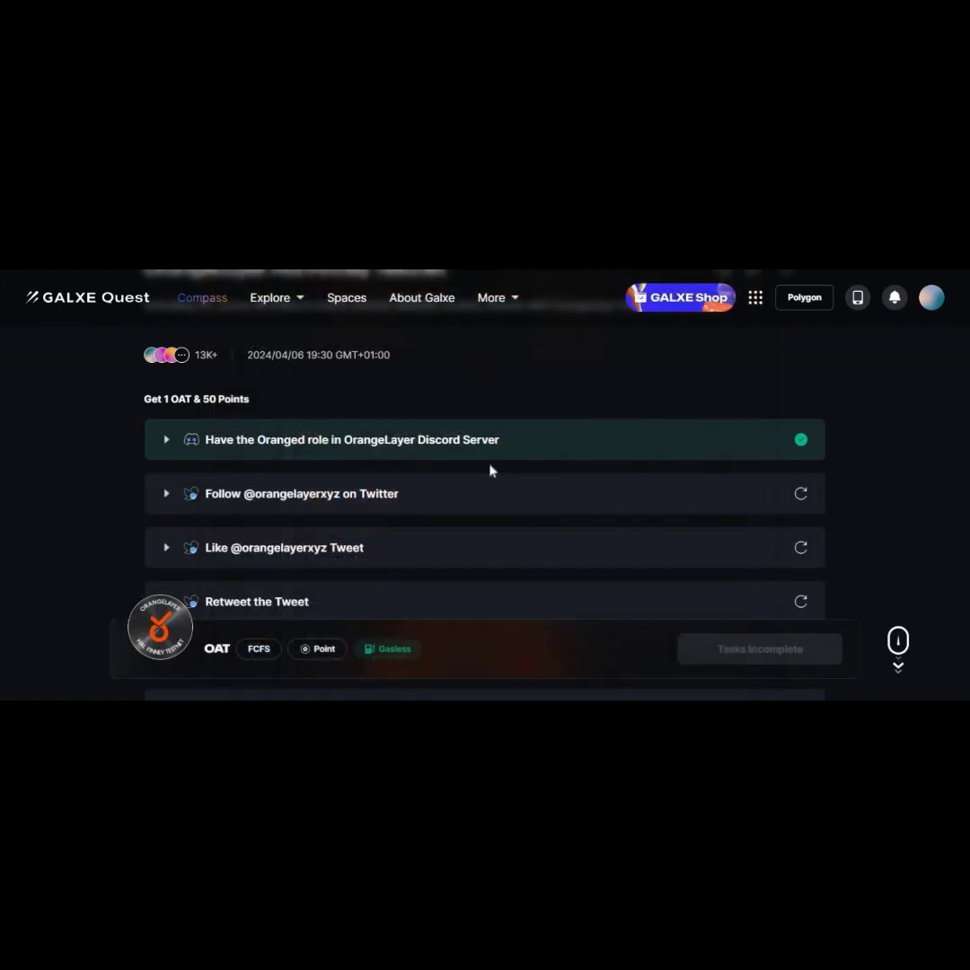
click(800, 493)
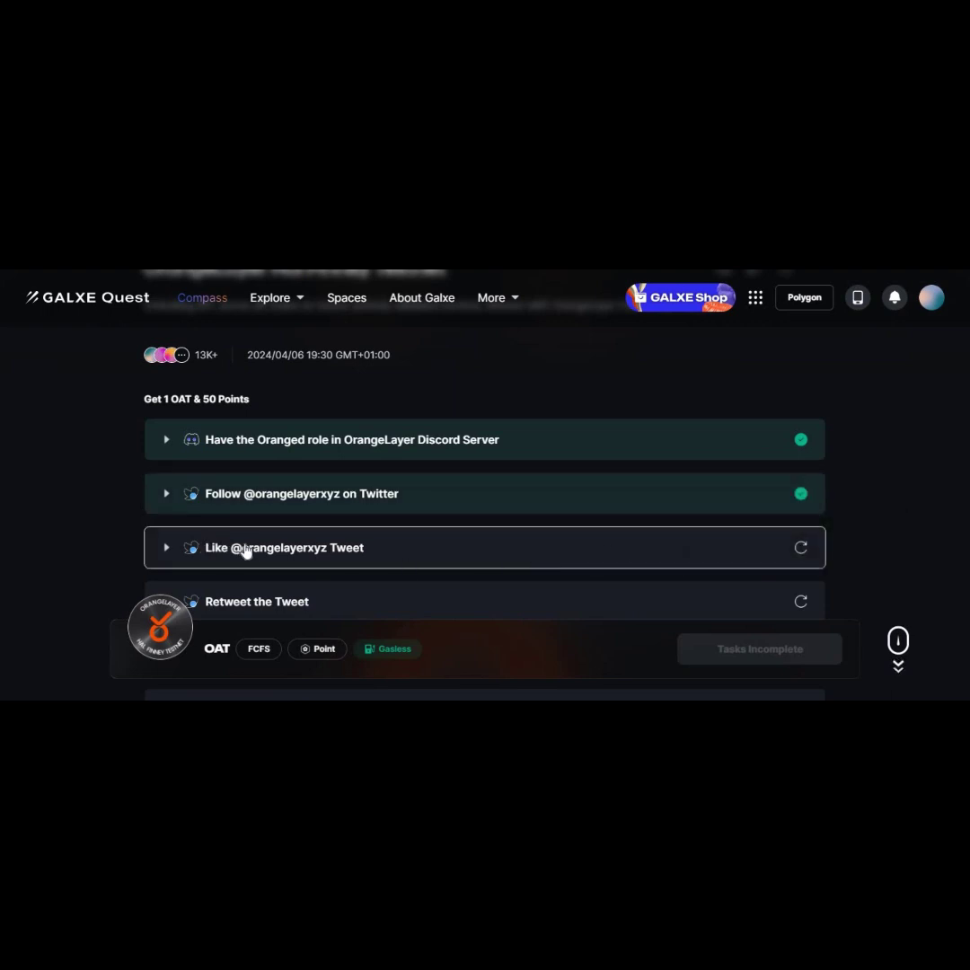
Like the OrangeLayer testnet launch post on X and verify the Like task.
click(358, 553)
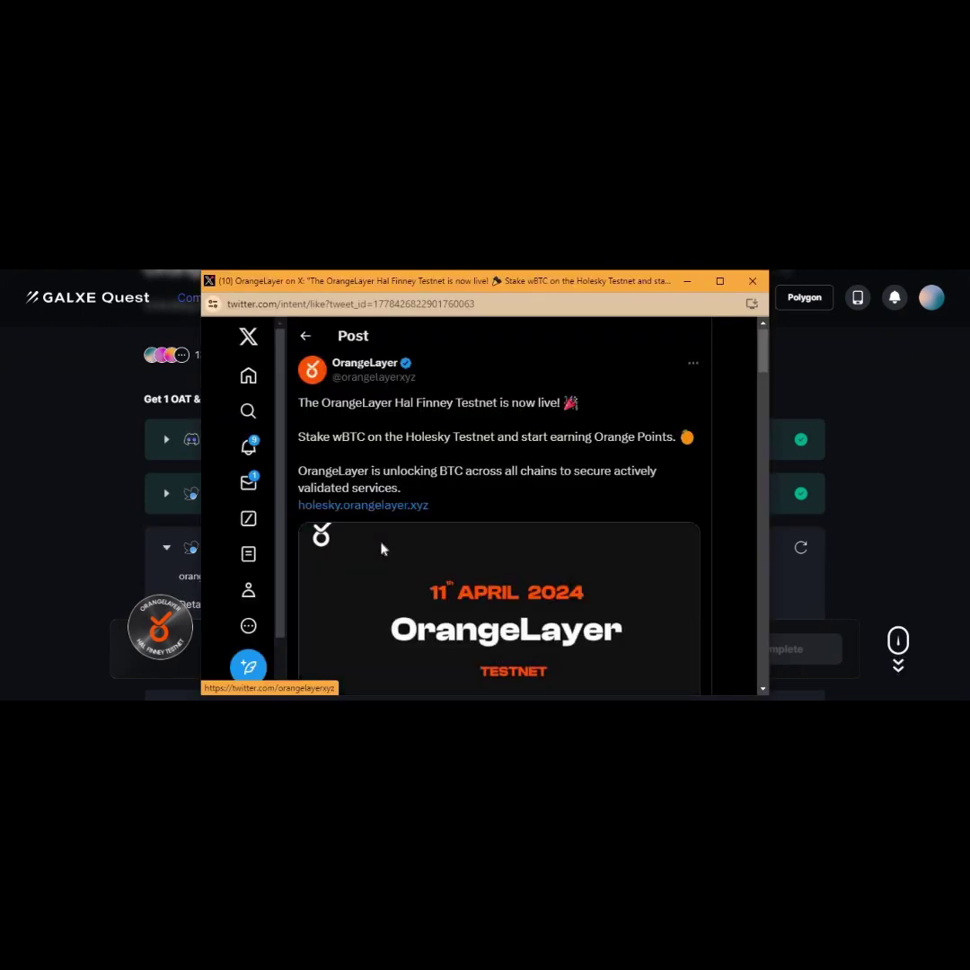
click(513, 550)
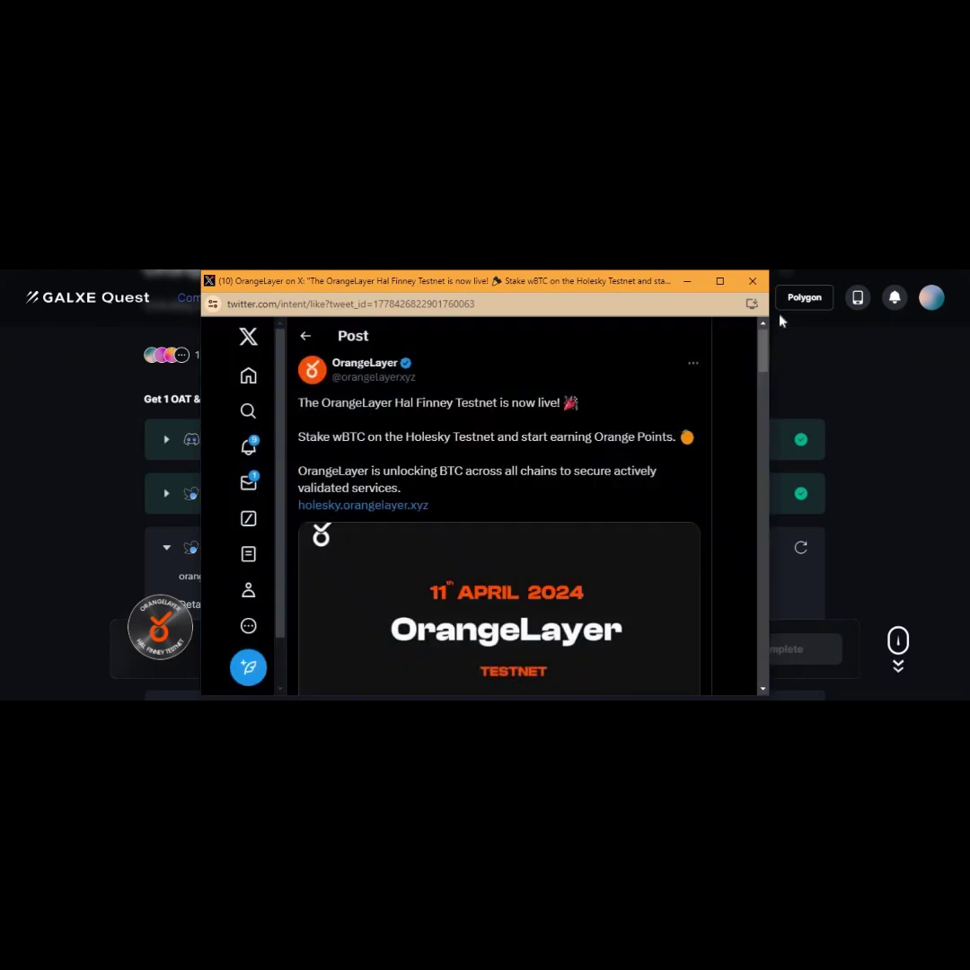
click(753, 284)
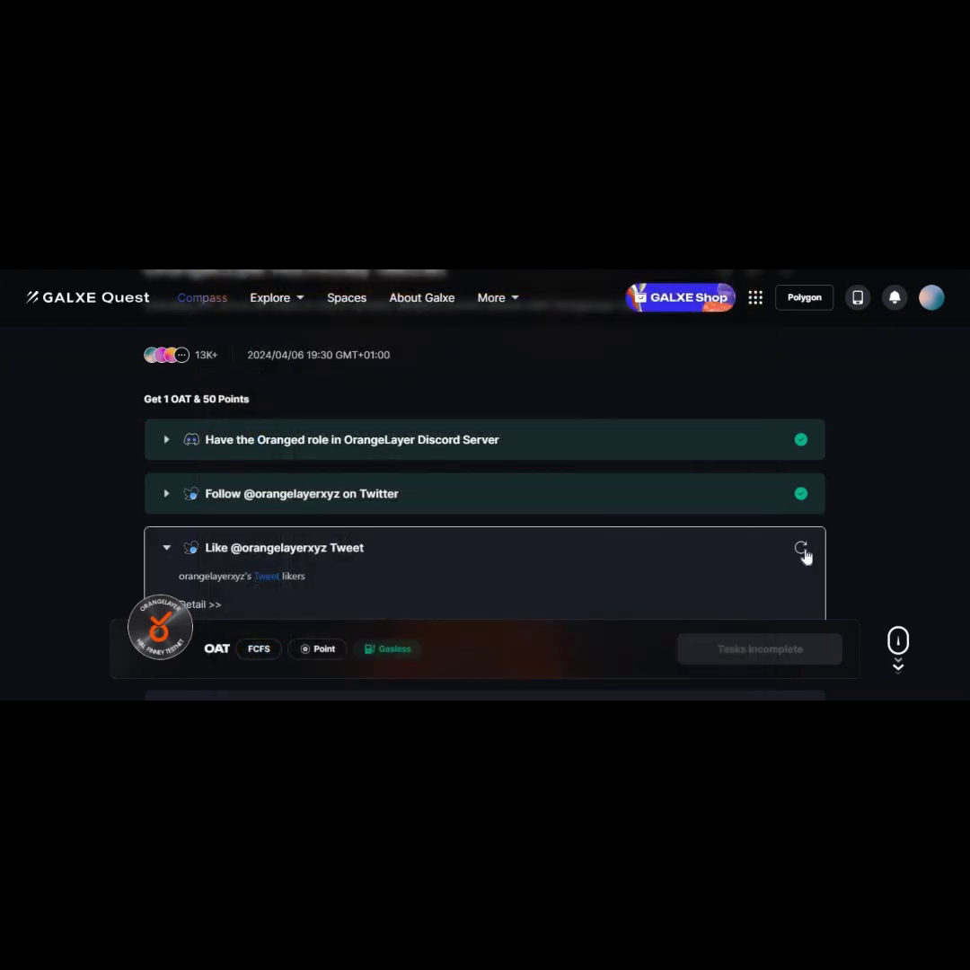
click(801, 549)
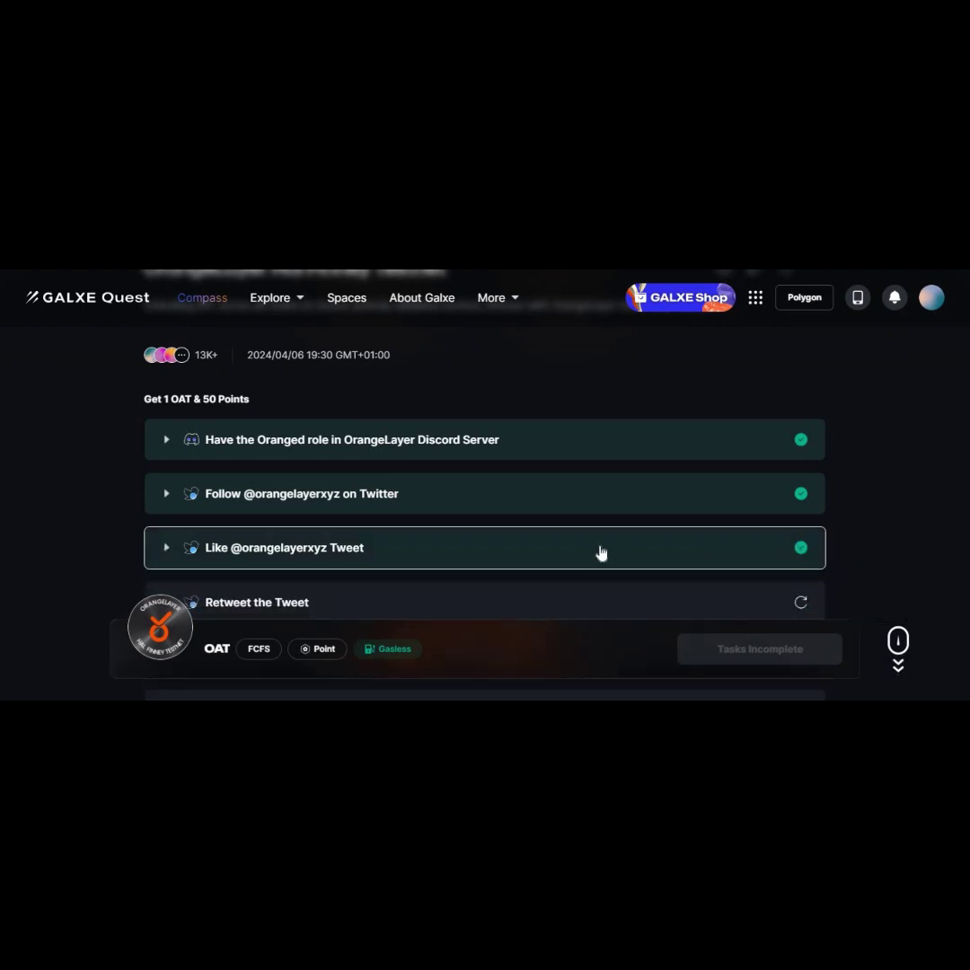
scroll(584, 545, down, 2)
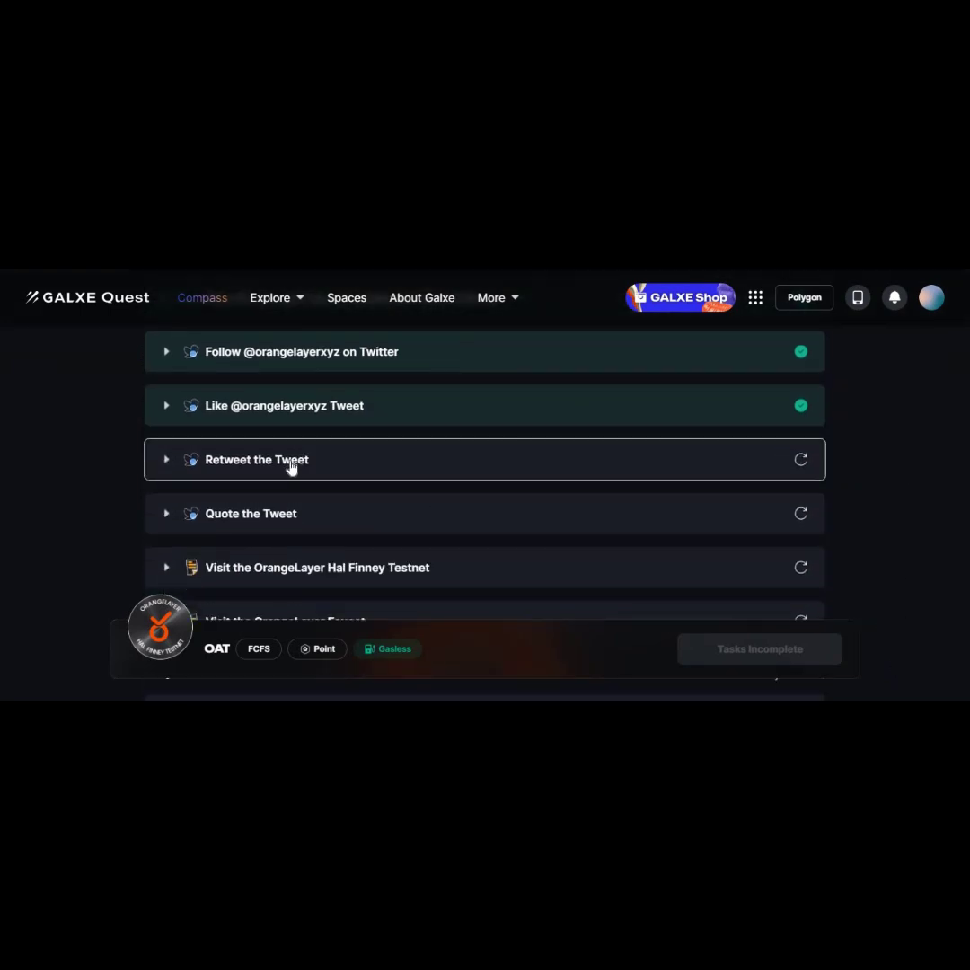
Visit the OrangeLayer Hal Finney Testnet from the quest task, then return to Galxe.
click(337, 575)
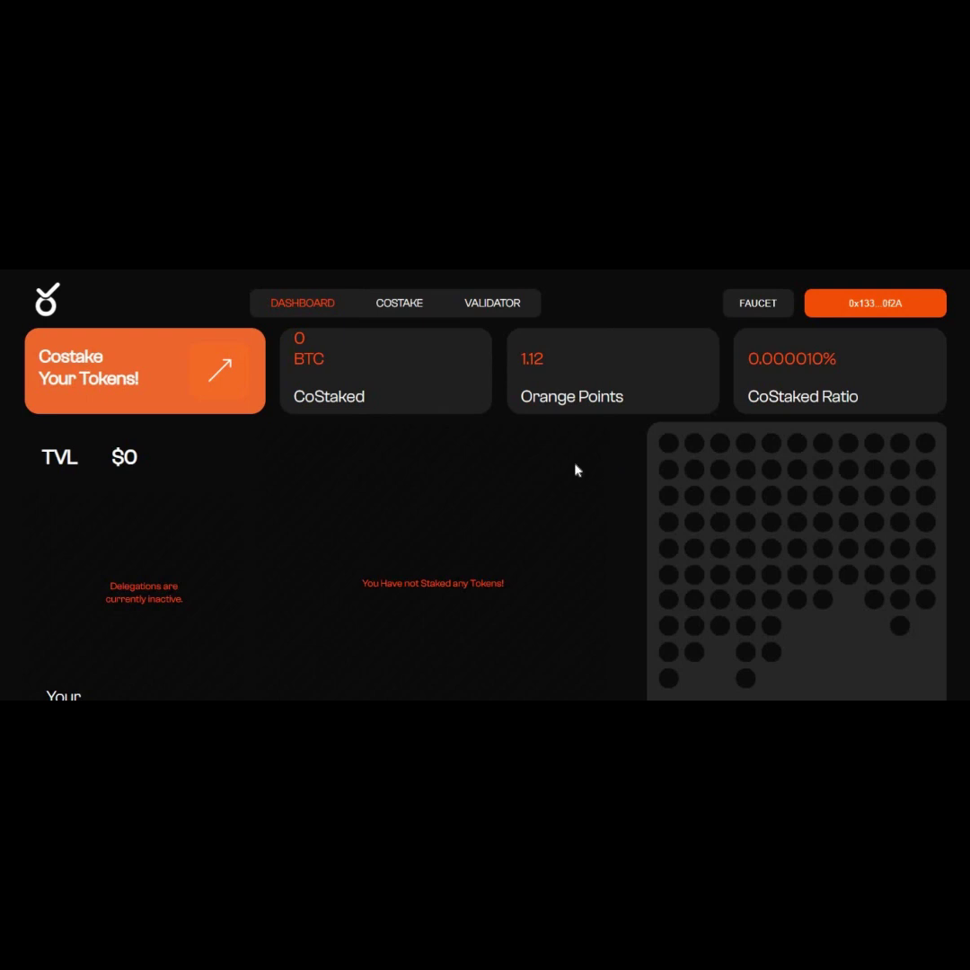
click(135, 270)
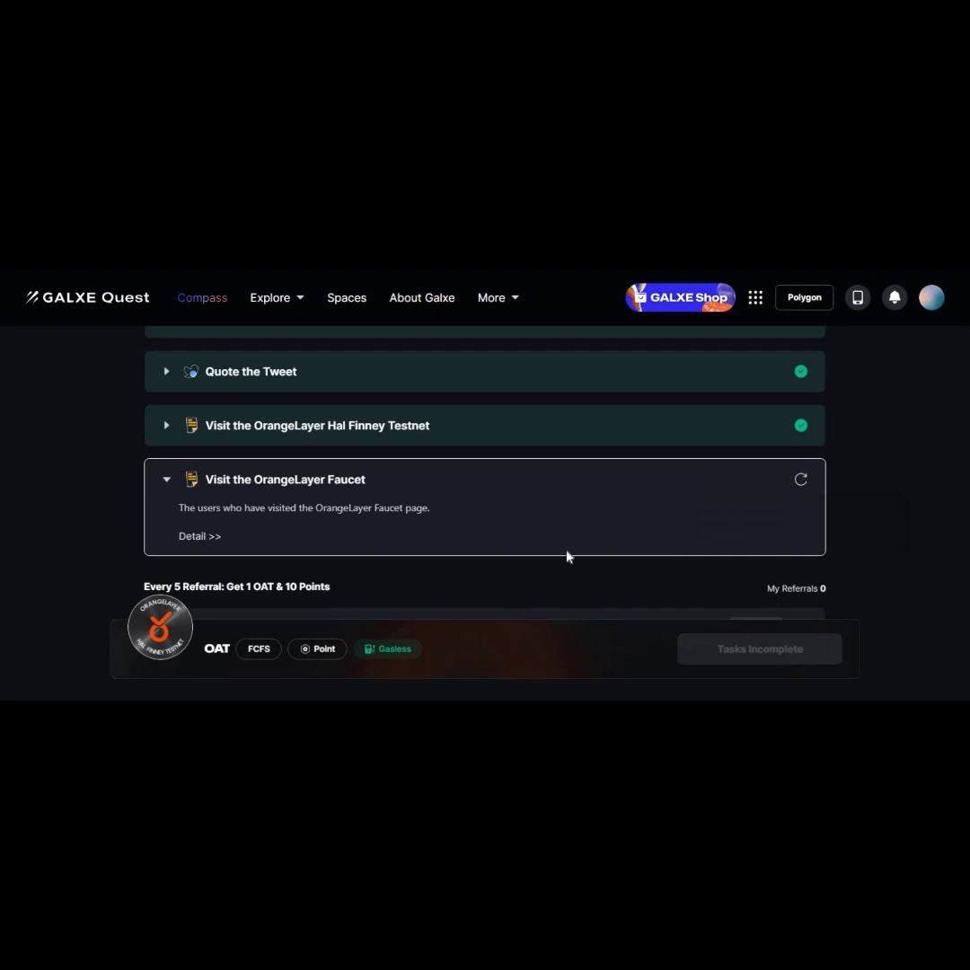
Copy the campaign referral link and claim the 1 OAT & 50 Points reward.
scroll(566, 557, down, 1)
mouse_move(755, 516)
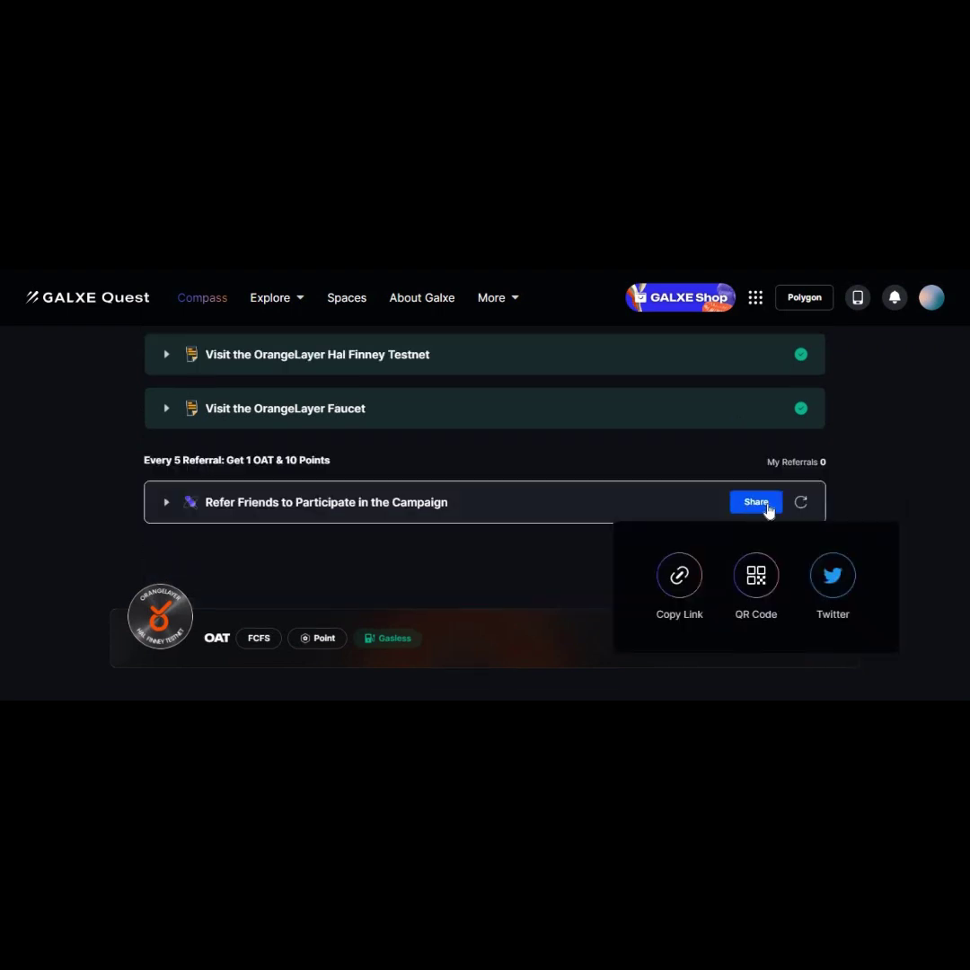
click(677, 583)
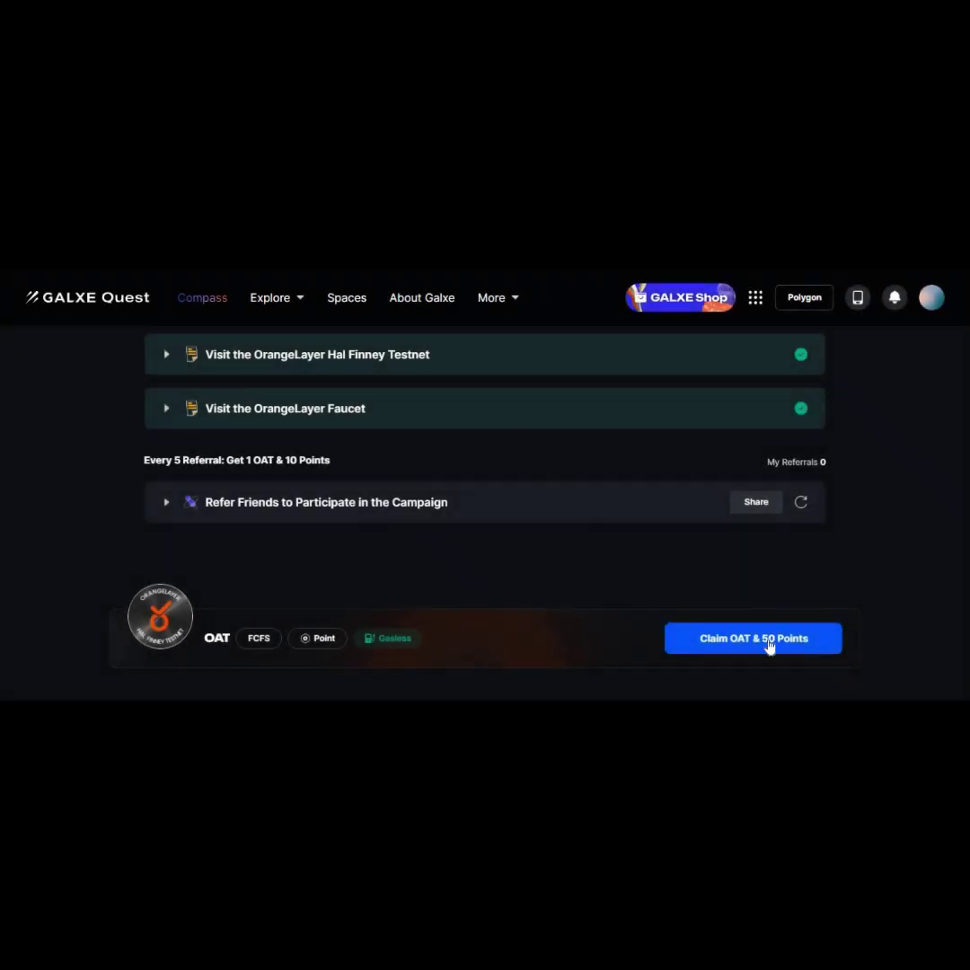
click(763, 641)
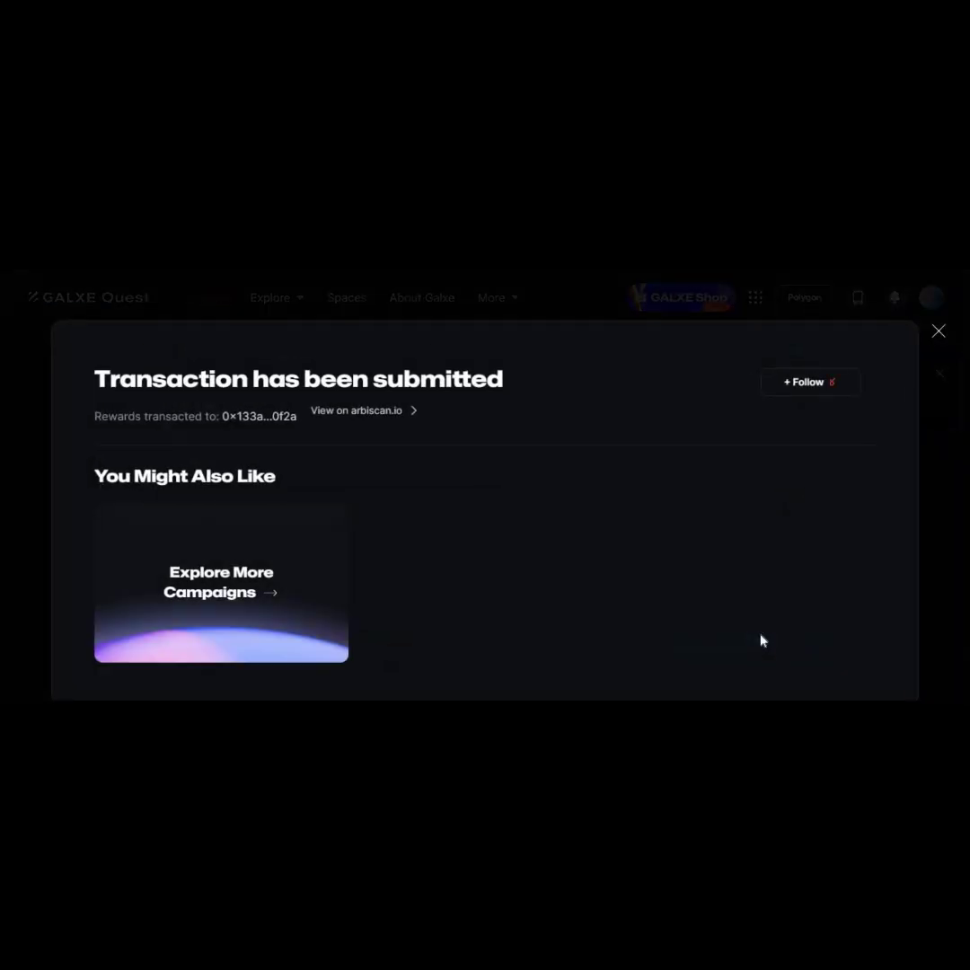
click(937, 332)
click(755, 501)
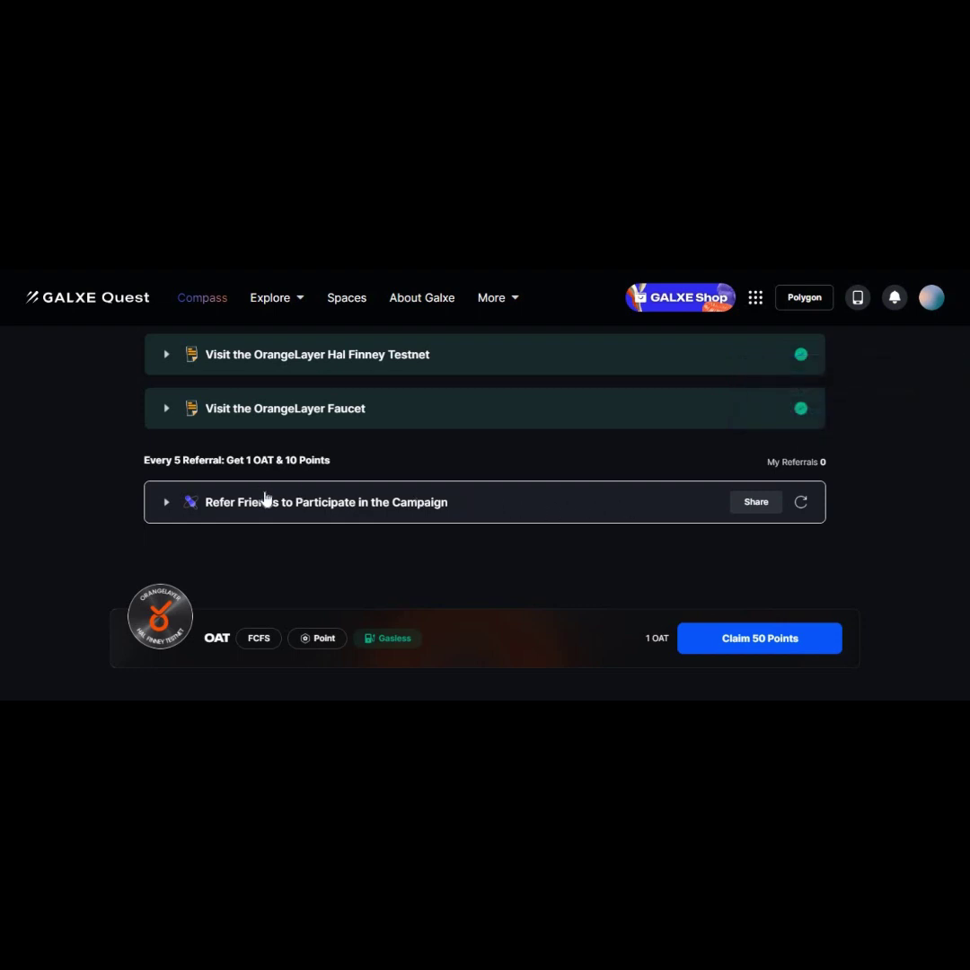
click(755, 501)
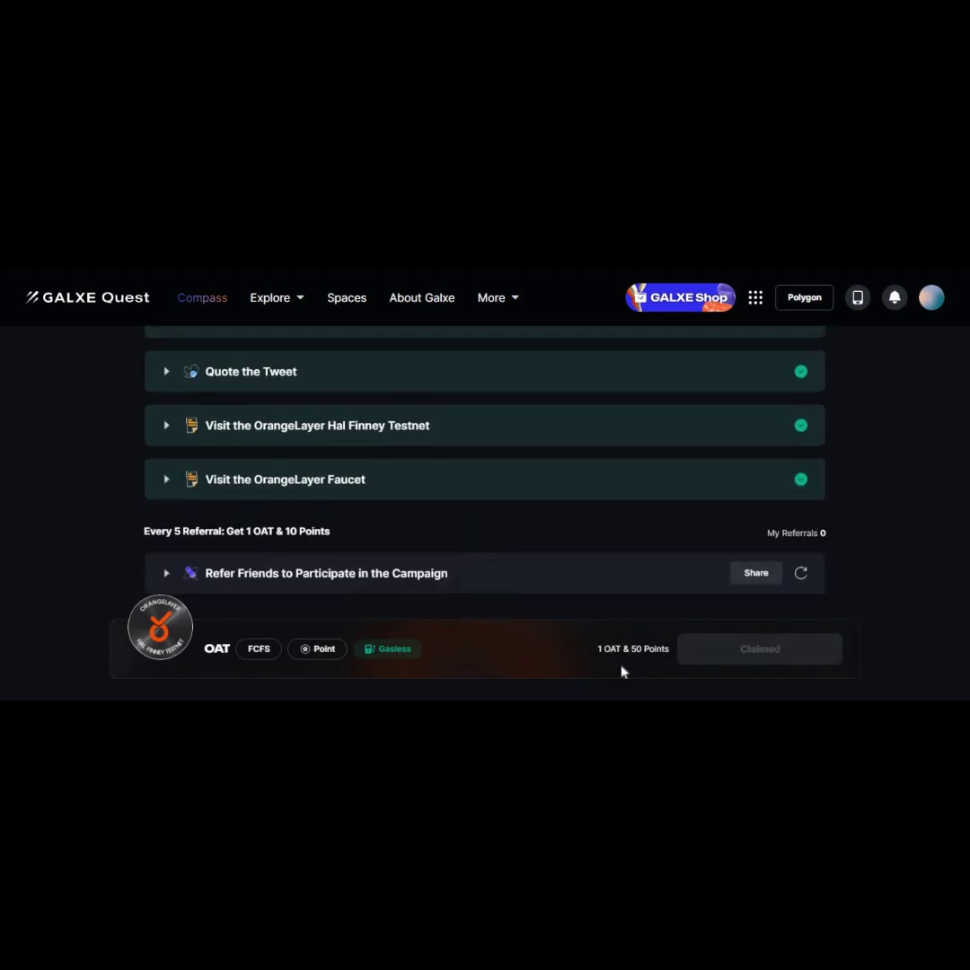
scroll(653, 524, up, 5)
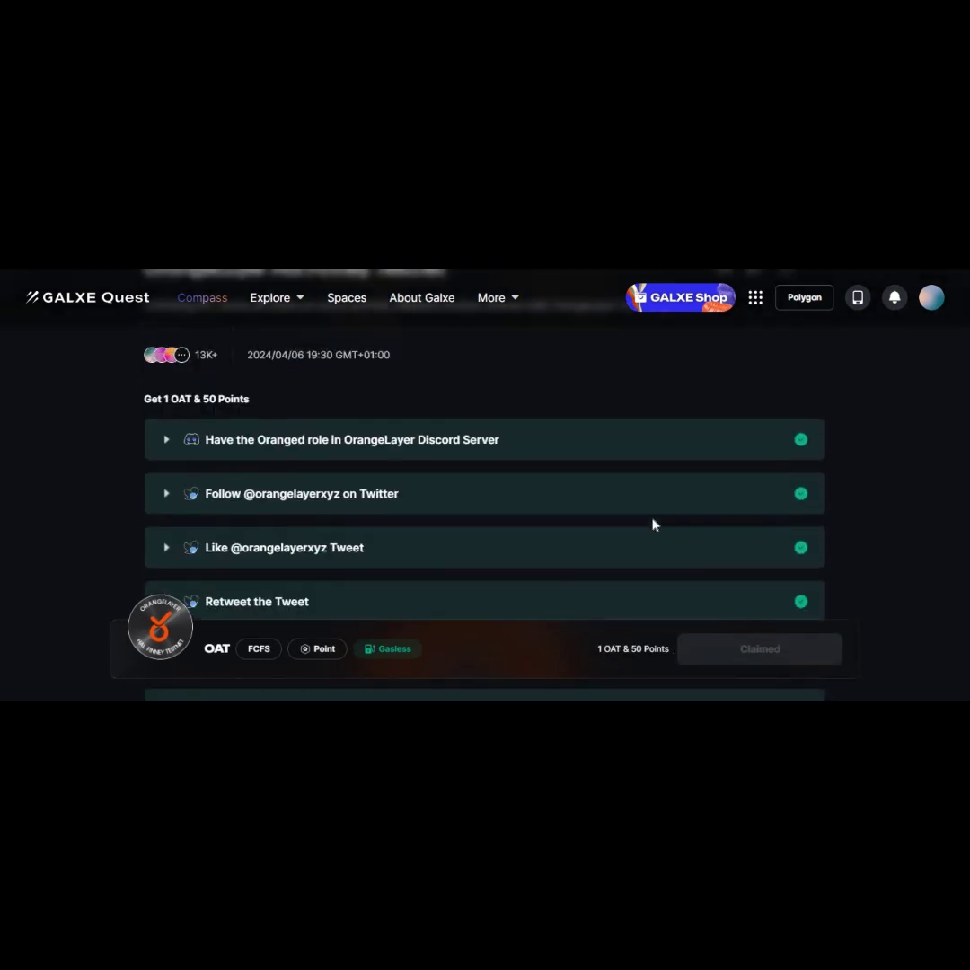